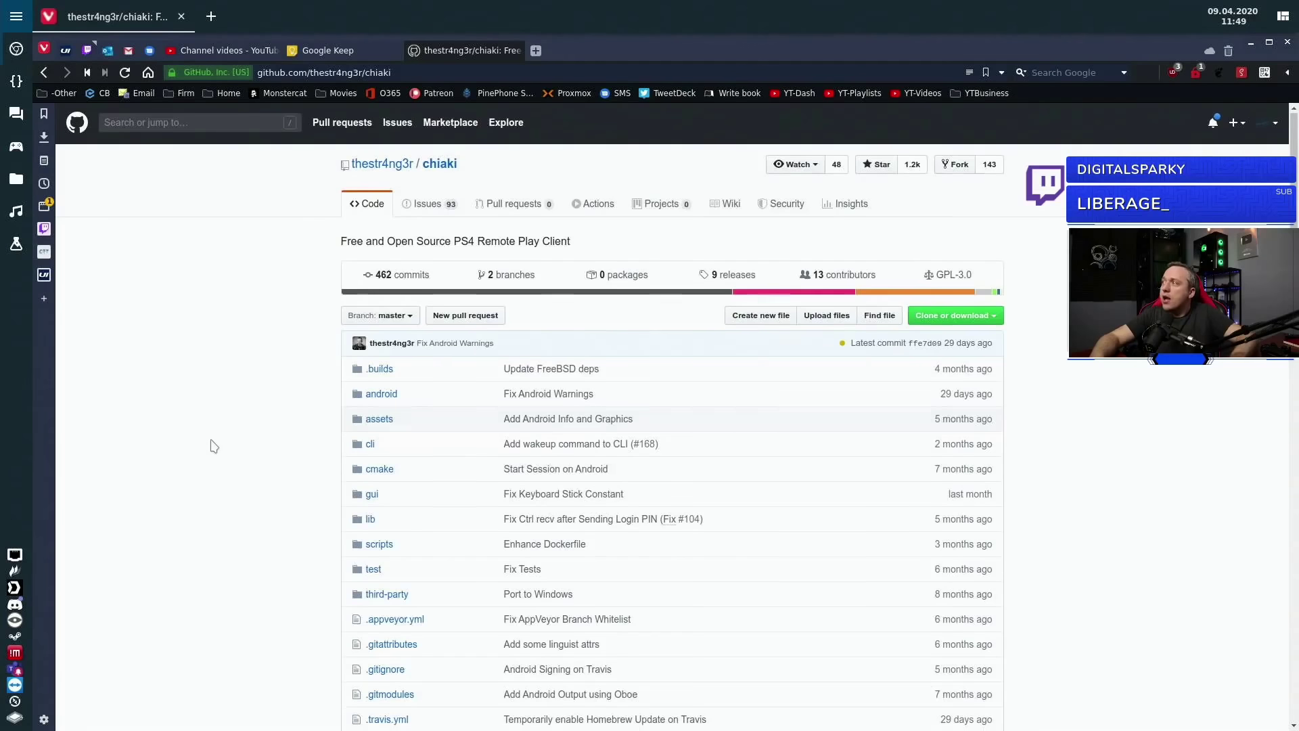
# Step: Open the chiaki releases page and review the v1.1.3 release's download assets
pyautogui.scroll(-2, 230, 437)
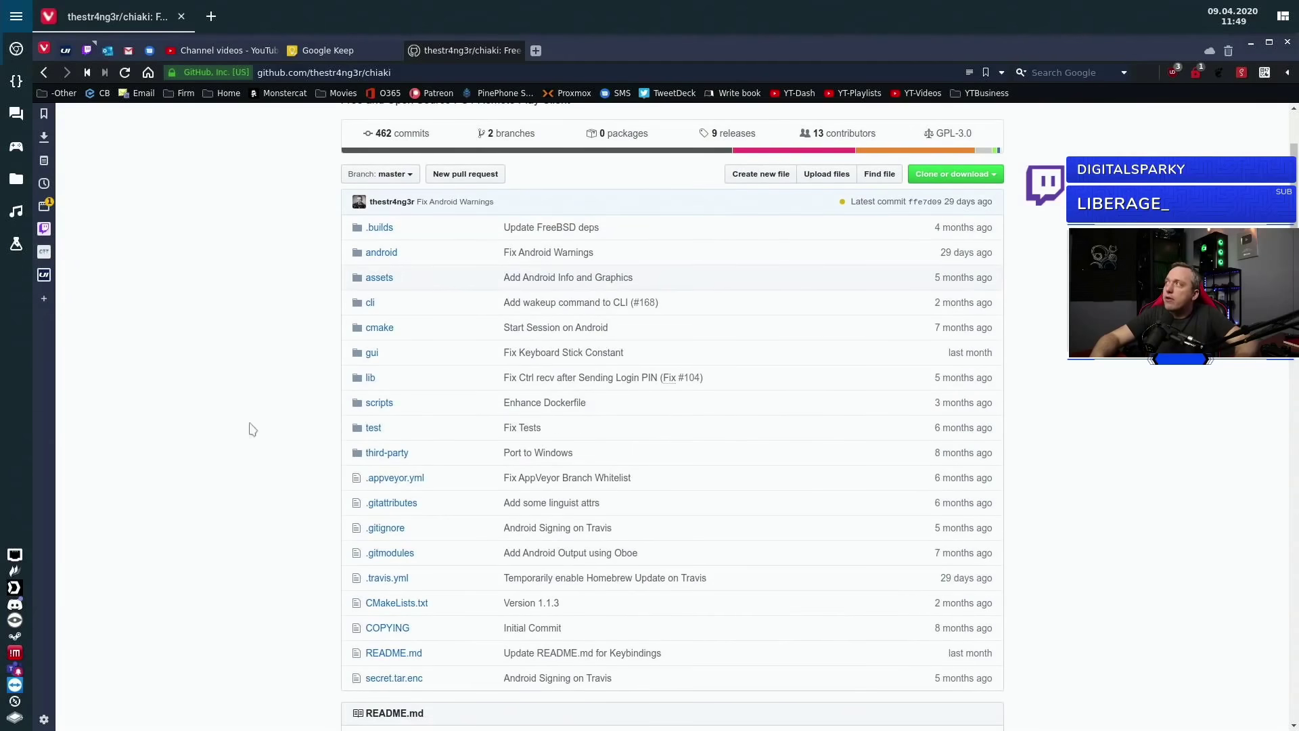
pyautogui.click(737, 133)
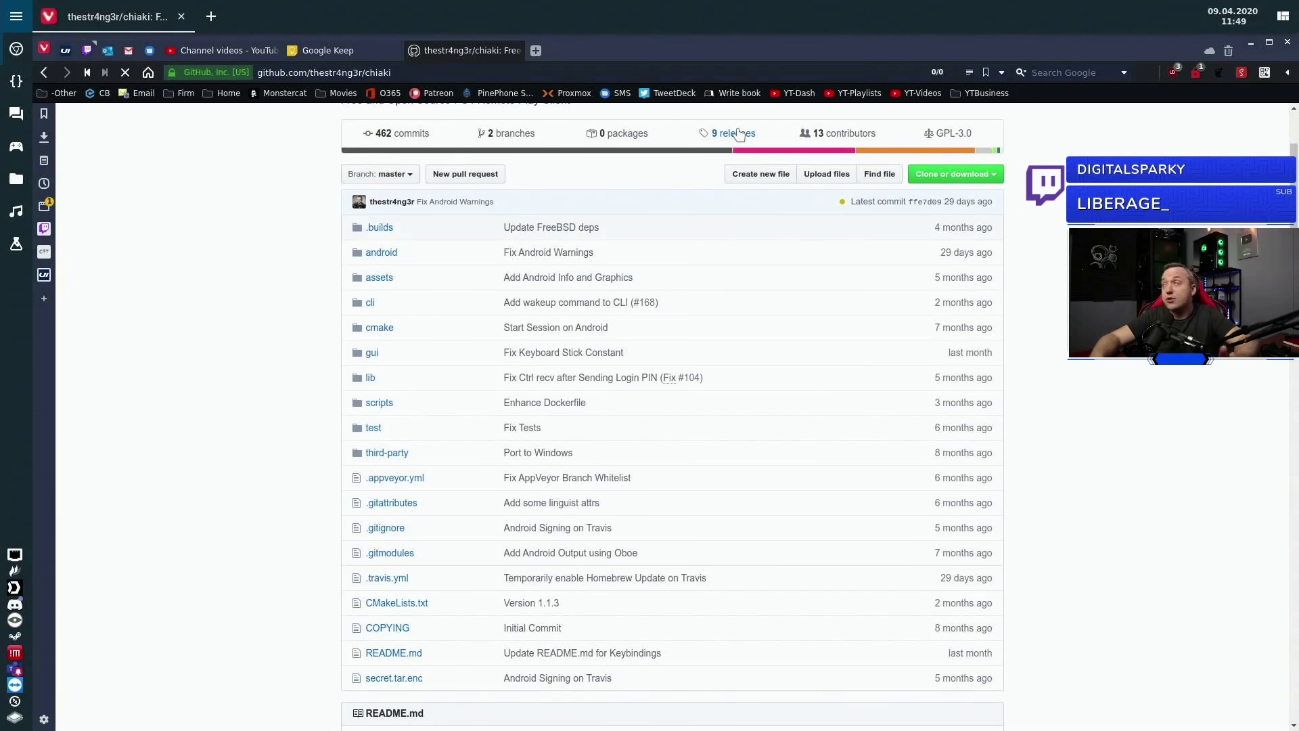
pyautogui.scroll(-3, 328, 517)
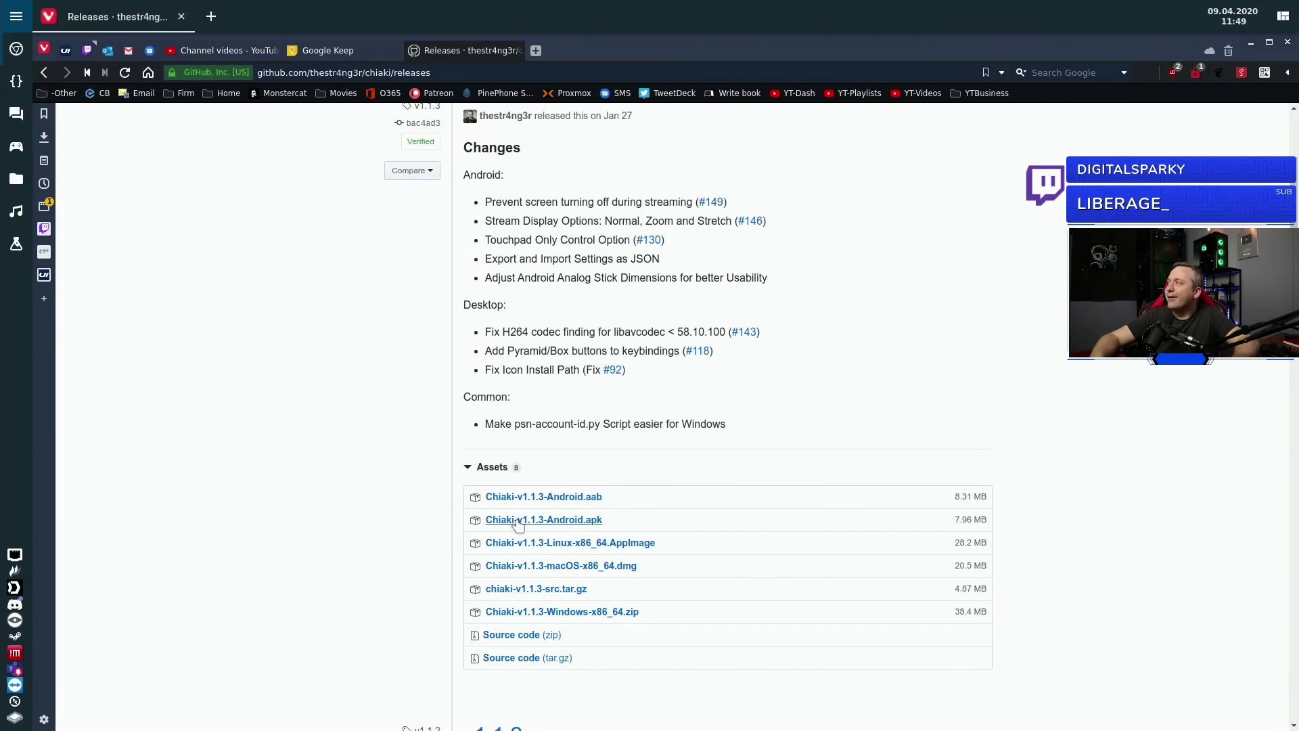
pyautogui.scroll(3, 270, 460)
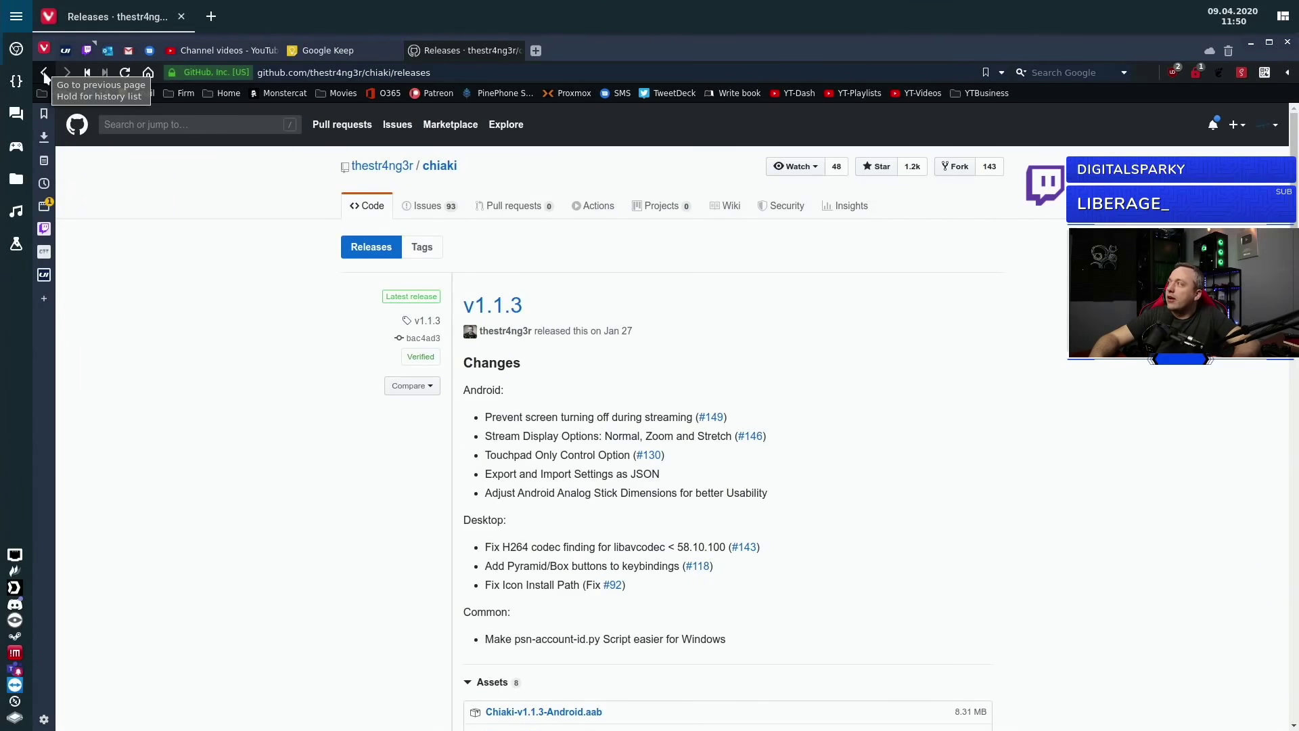
# Step: Go back to the chiaki repository and read the README down to Usage and Obtaining your PSN AccountID
pyautogui.scroll(-2, 342, 540)
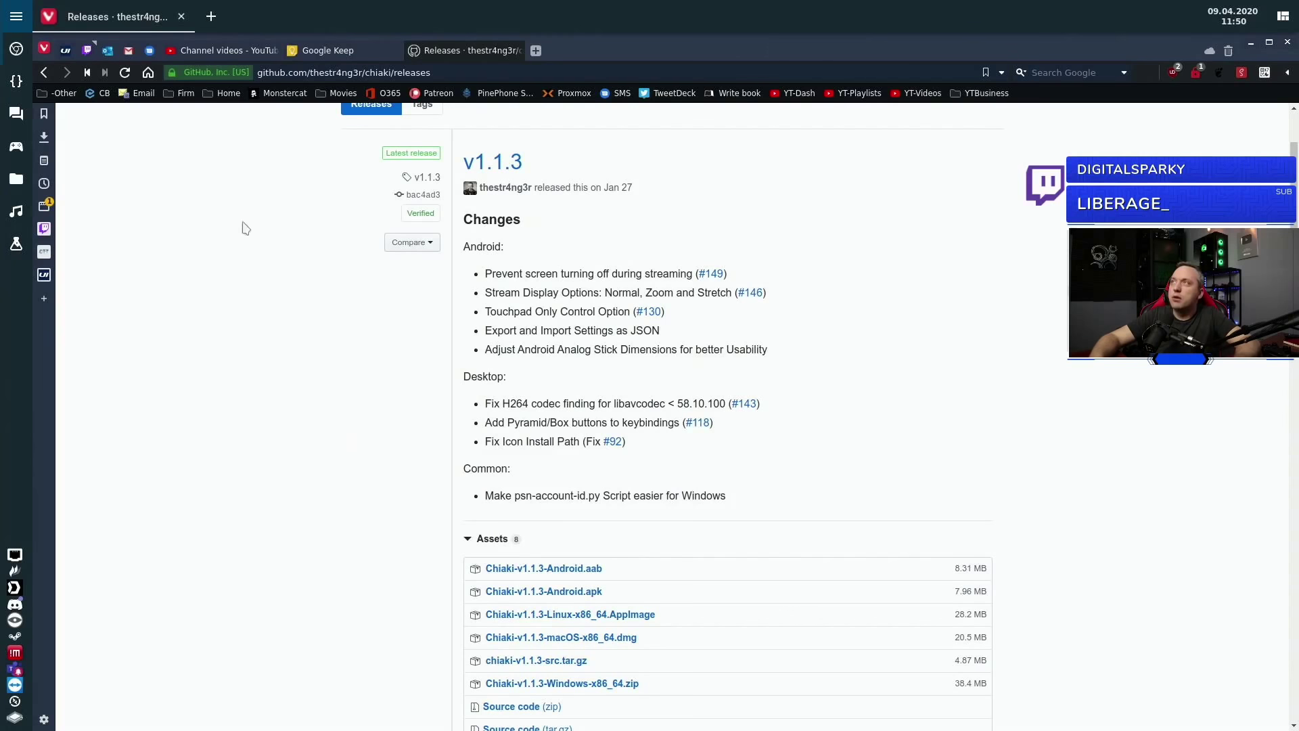
pyautogui.click(42, 73)
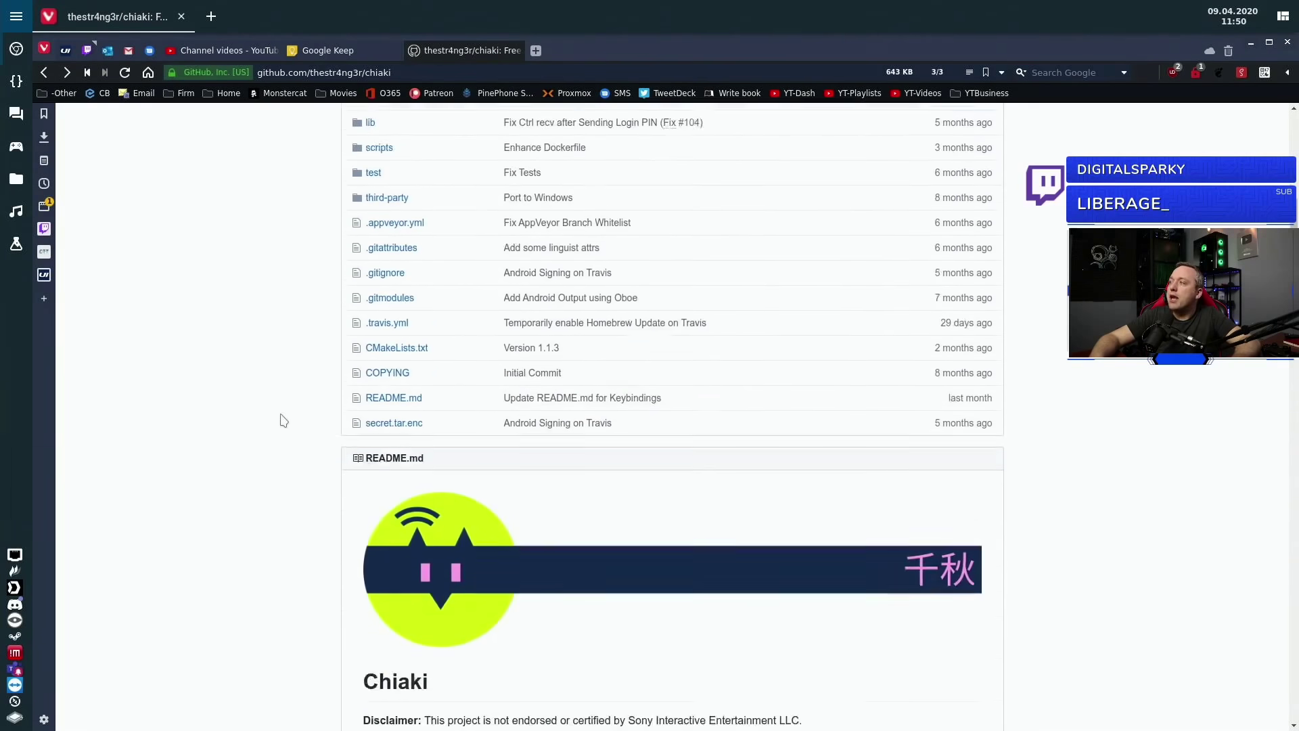
pyautogui.scroll(-9, 265, 415)
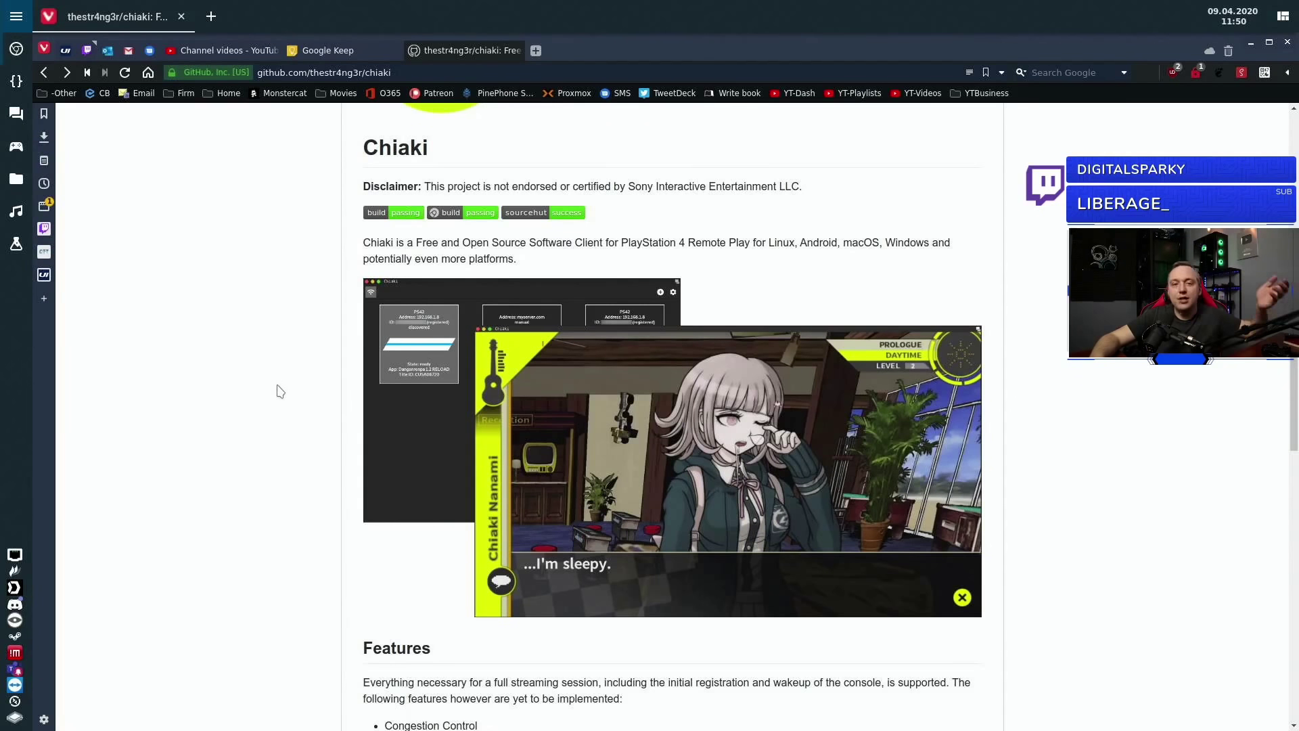
pyautogui.scroll(-2, 260, 380)
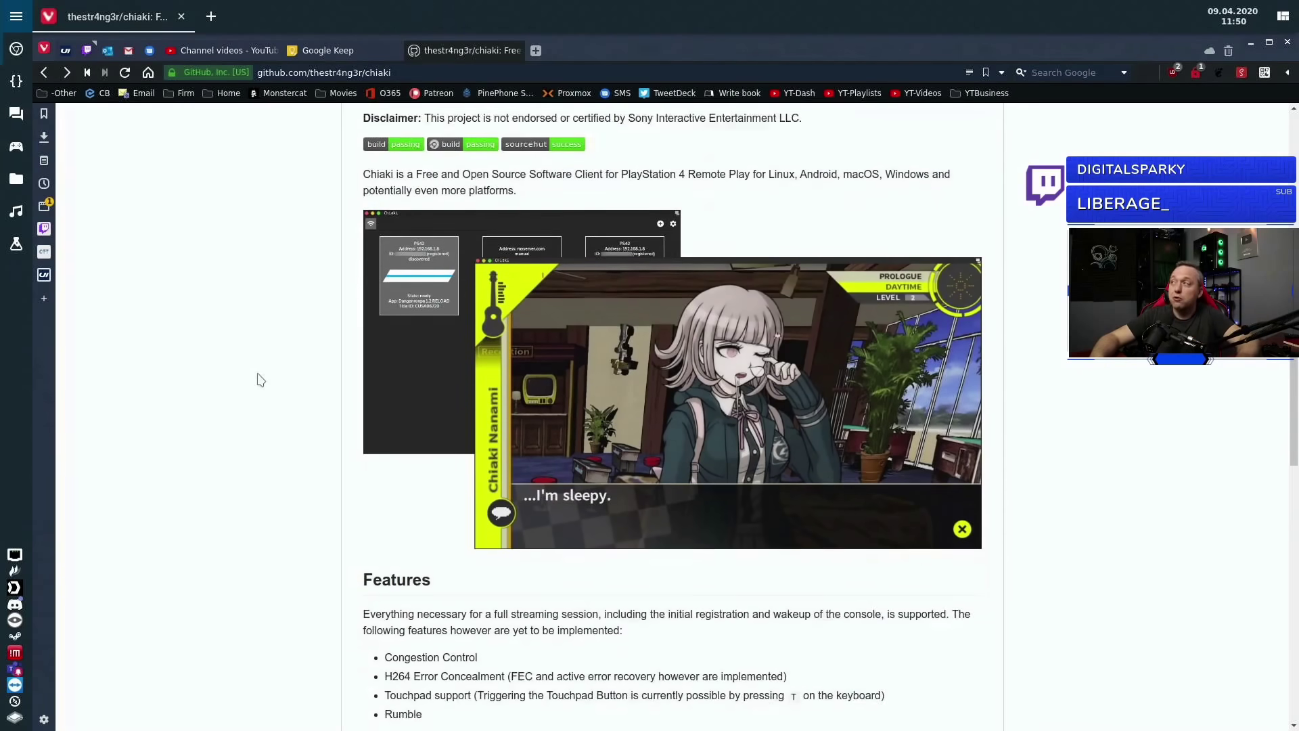
pyautogui.scroll(-1, 250, 383)
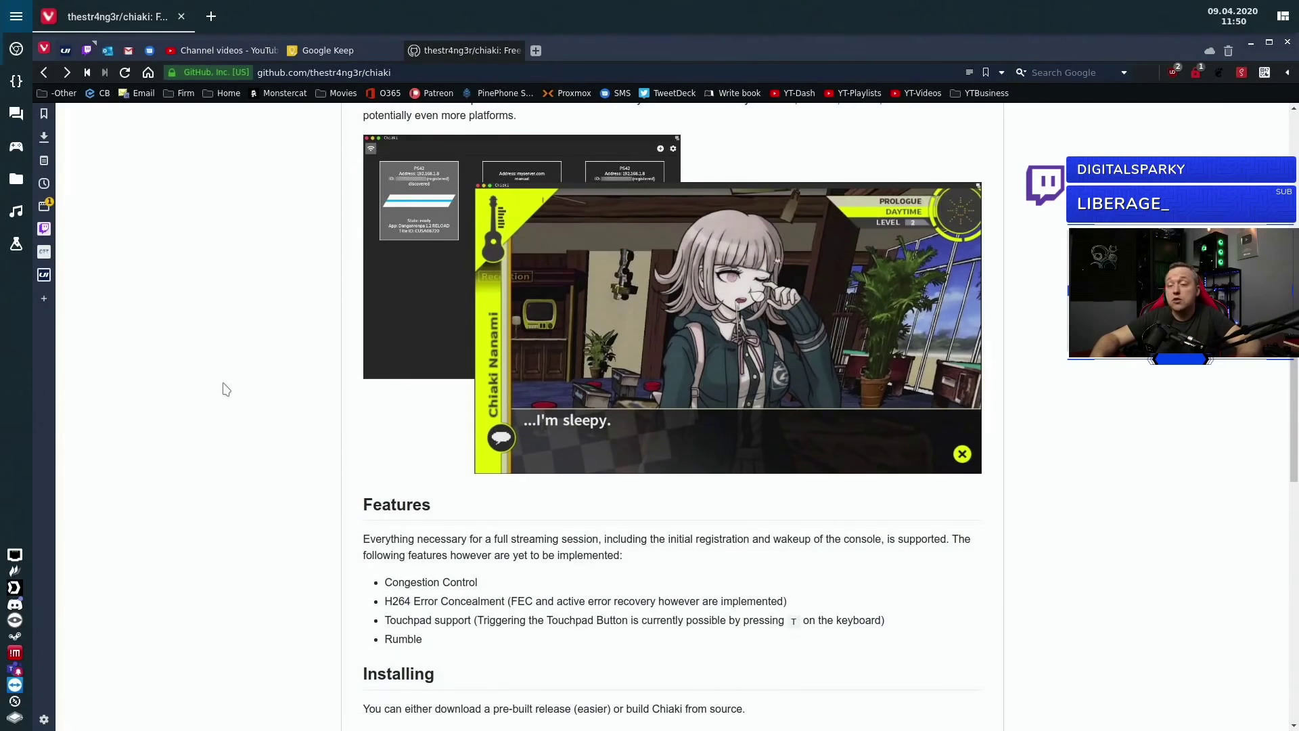
pyautogui.scroll(-2, 226, 391)
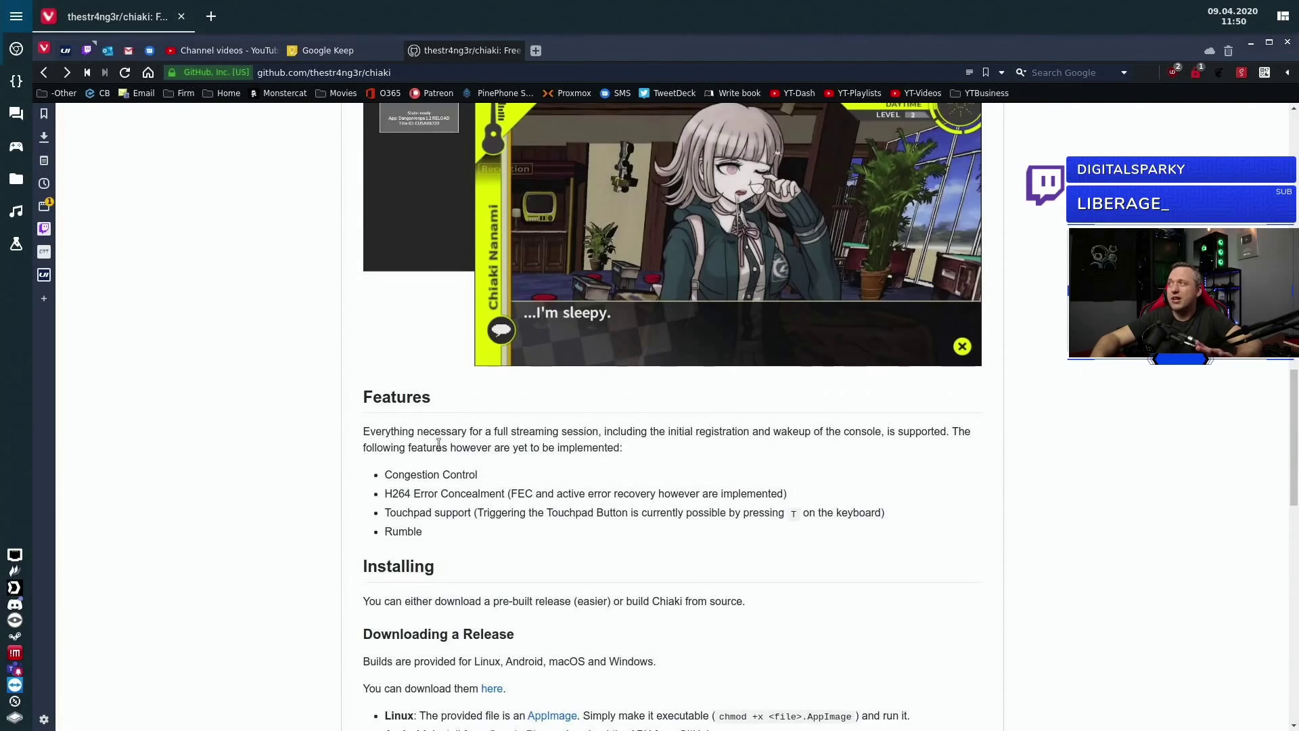
pyautogui.scroll(-2, 426, 447)
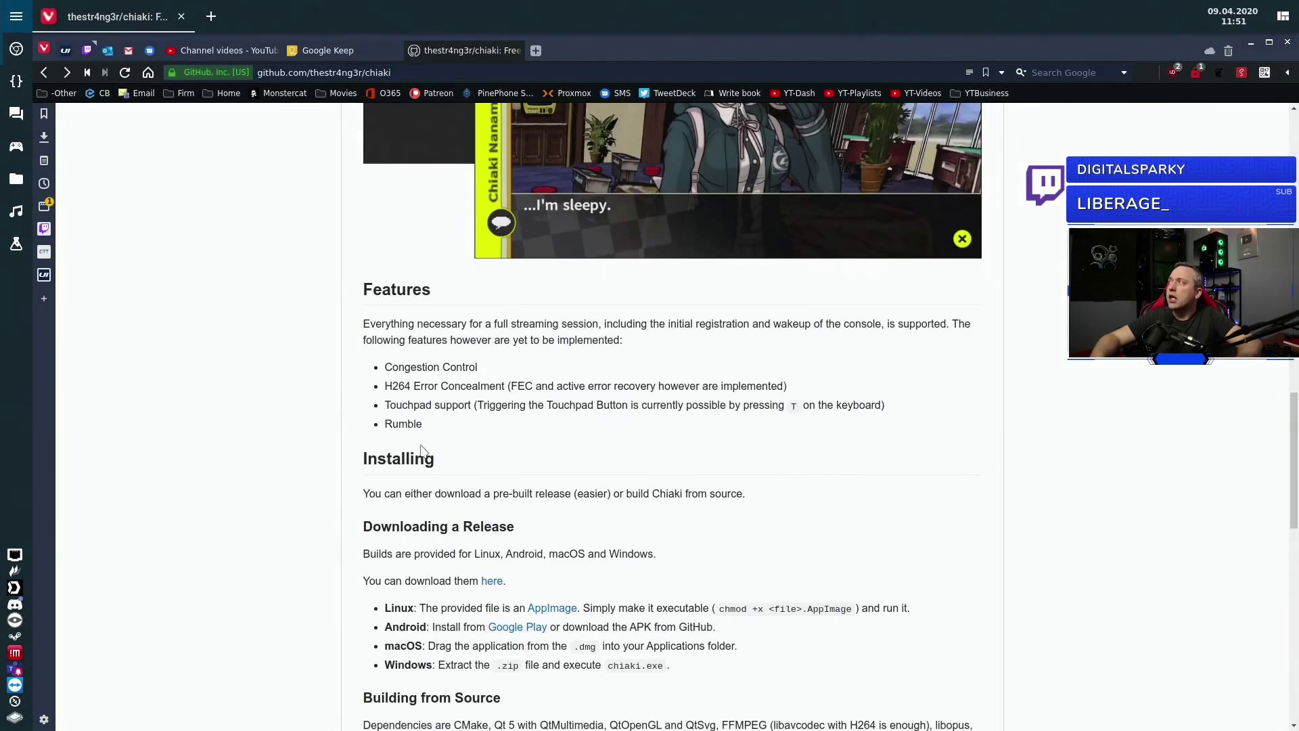
pyautogui.scroll(-2, 418, 450)
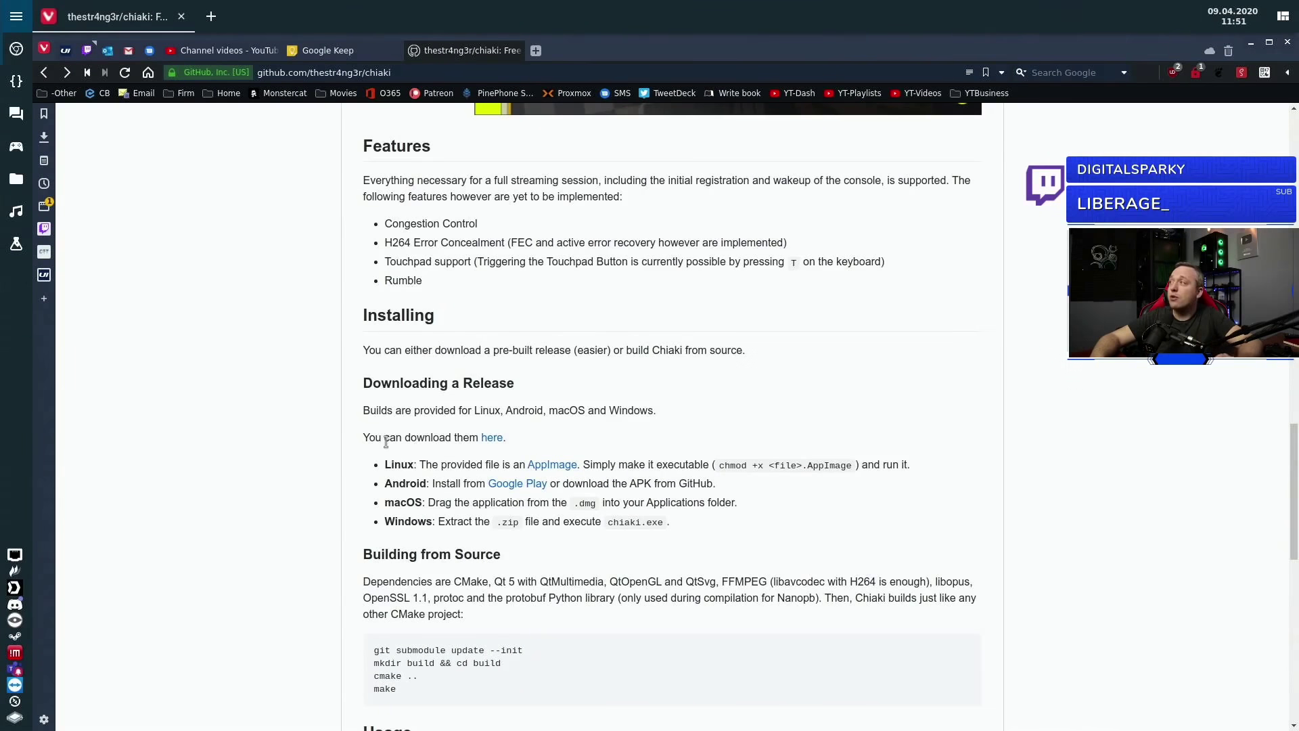
pyautogui.scroll(-2, 382, 440)
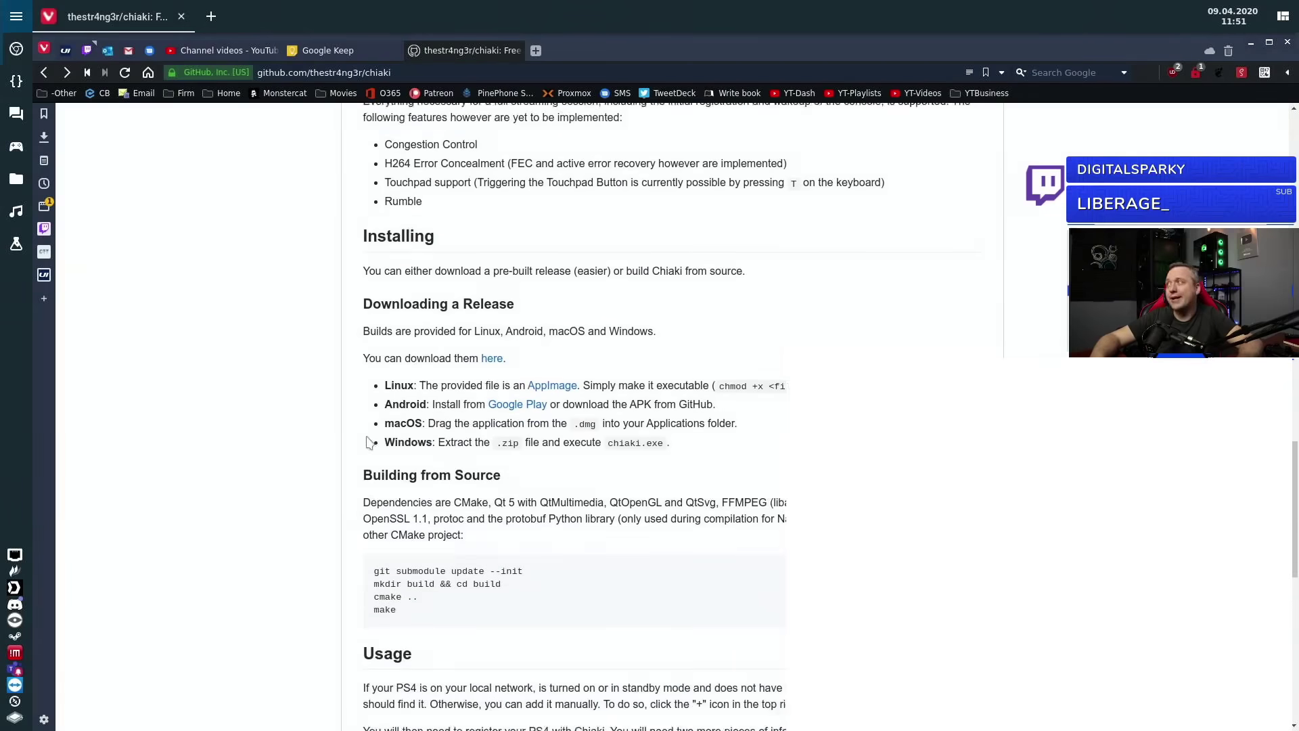
pyautogui.scroll(-3, 264, 419)
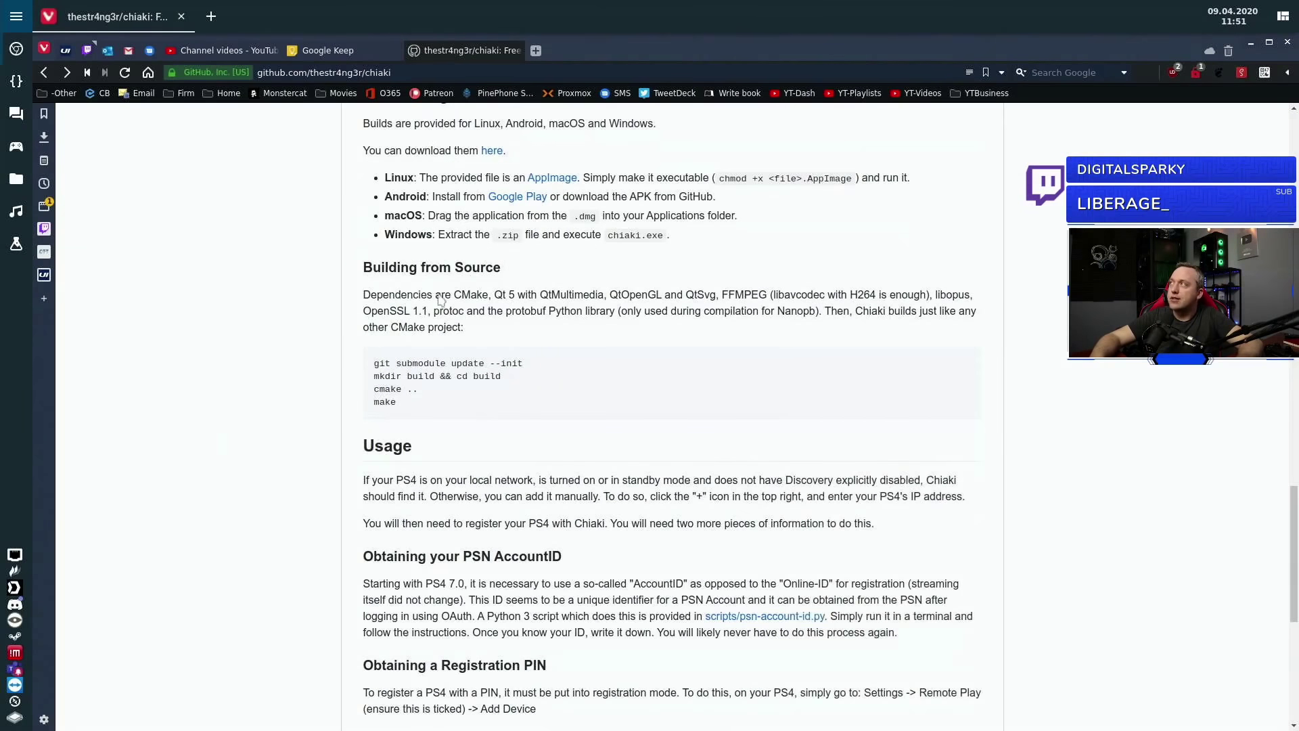
pyautogui.scroll(-5, 241, 400)
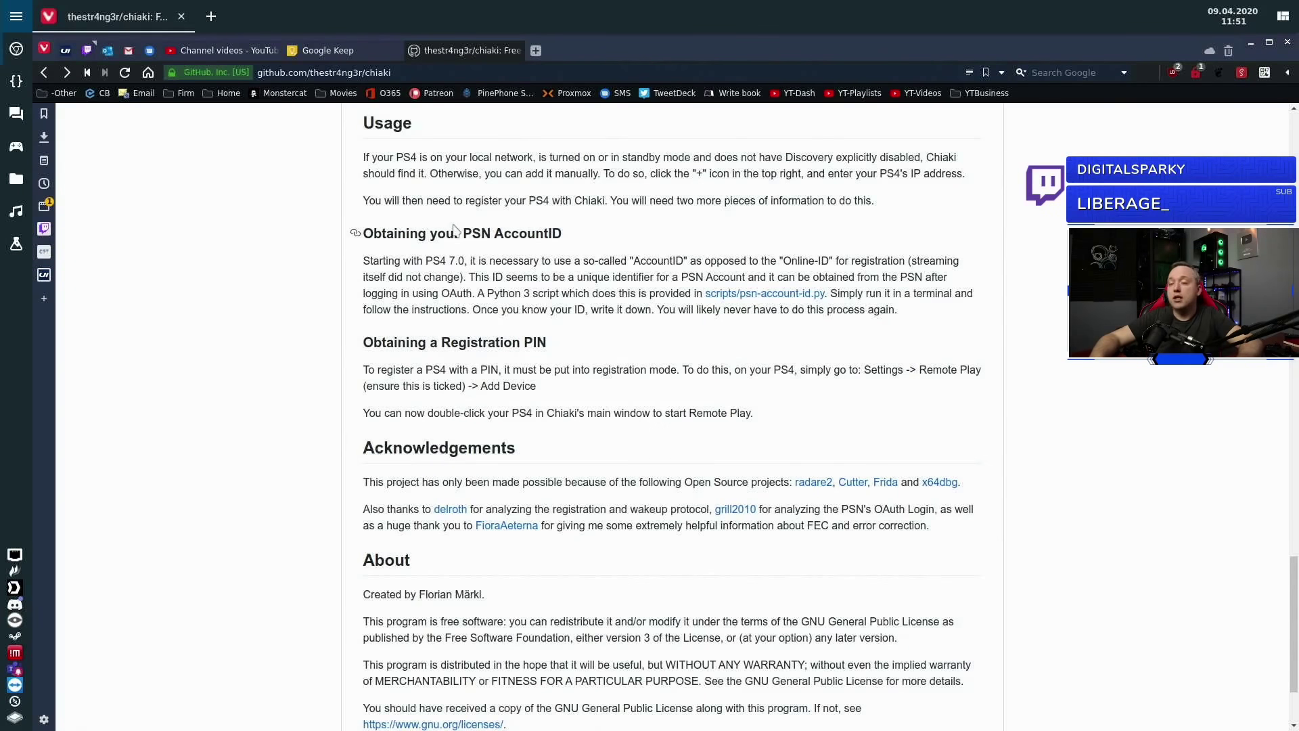
# Step: Launch Chiaki, keep stream resolution at 720p in Settings, and start registering a new console
pyautogui.click(15, 81)
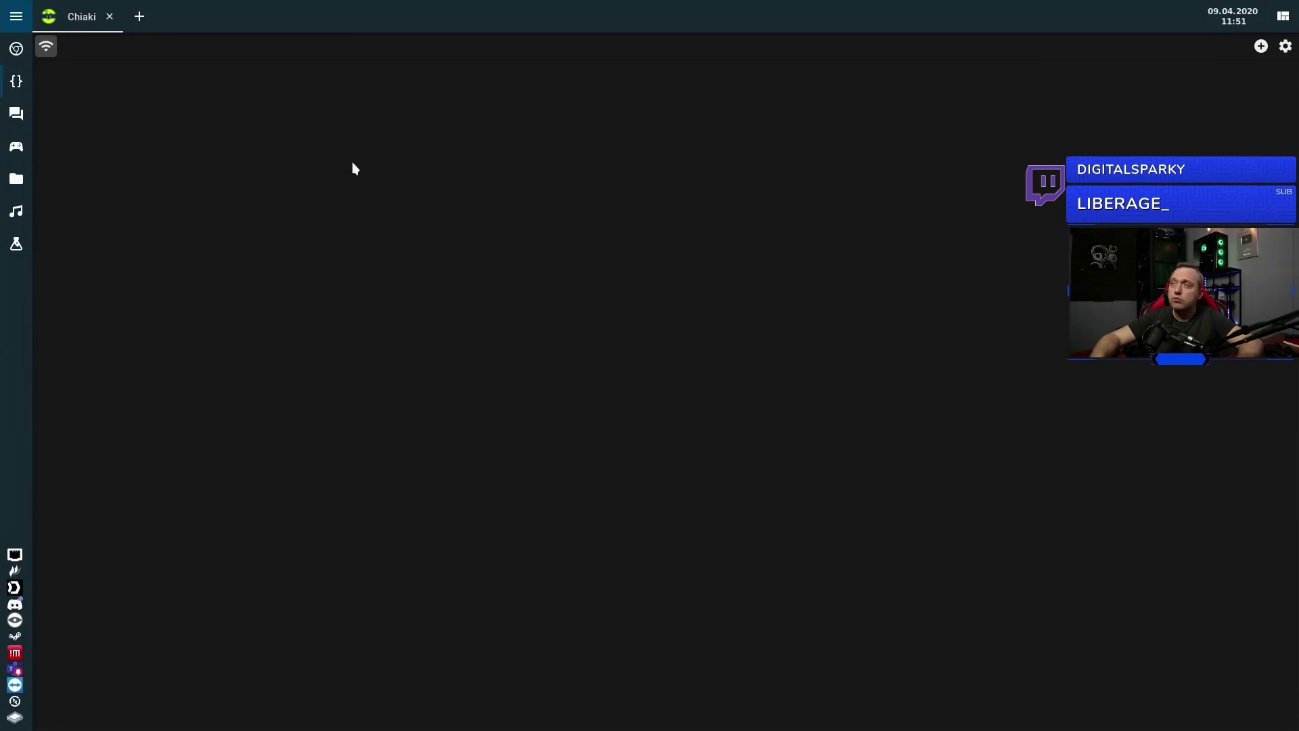
pyautogui.click(1284, 47)
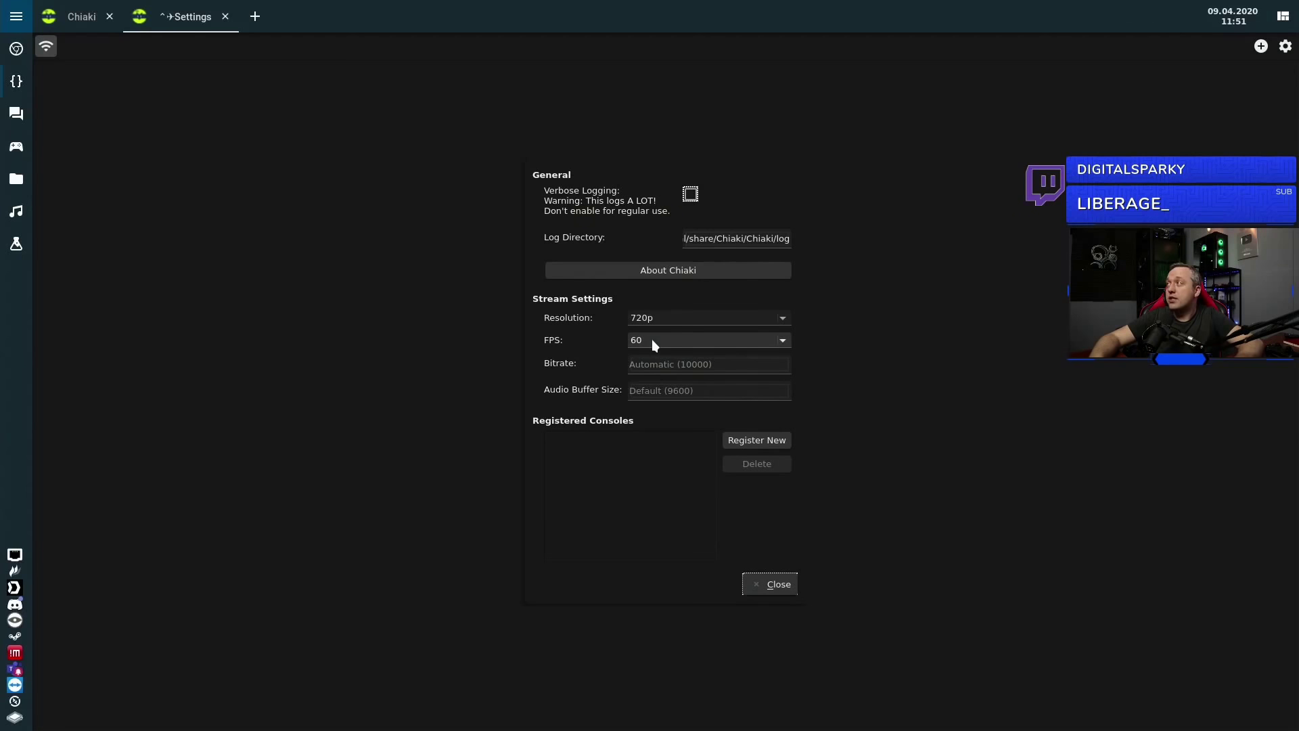
pyautogui.click(717, 318)
pyautogui.click(687, 333)
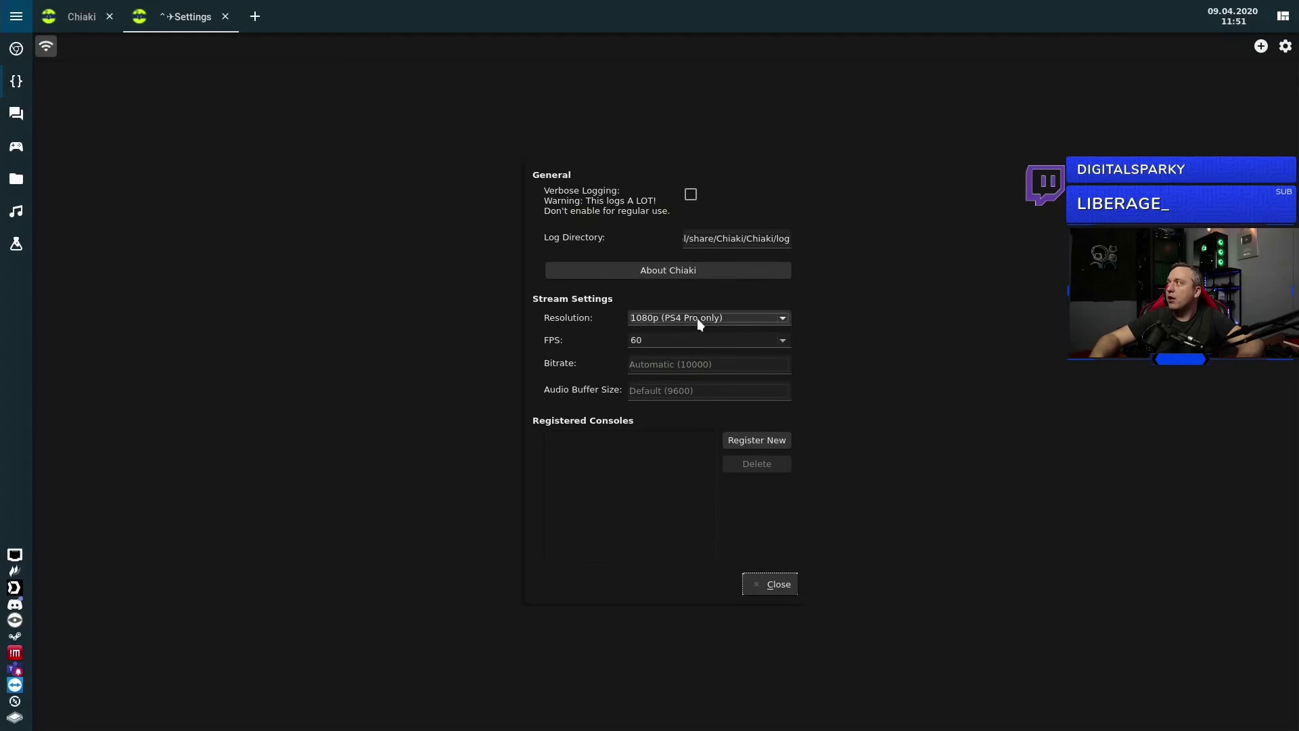
pyautogui.click(699, 324)
pyautogui.click(680, 306)
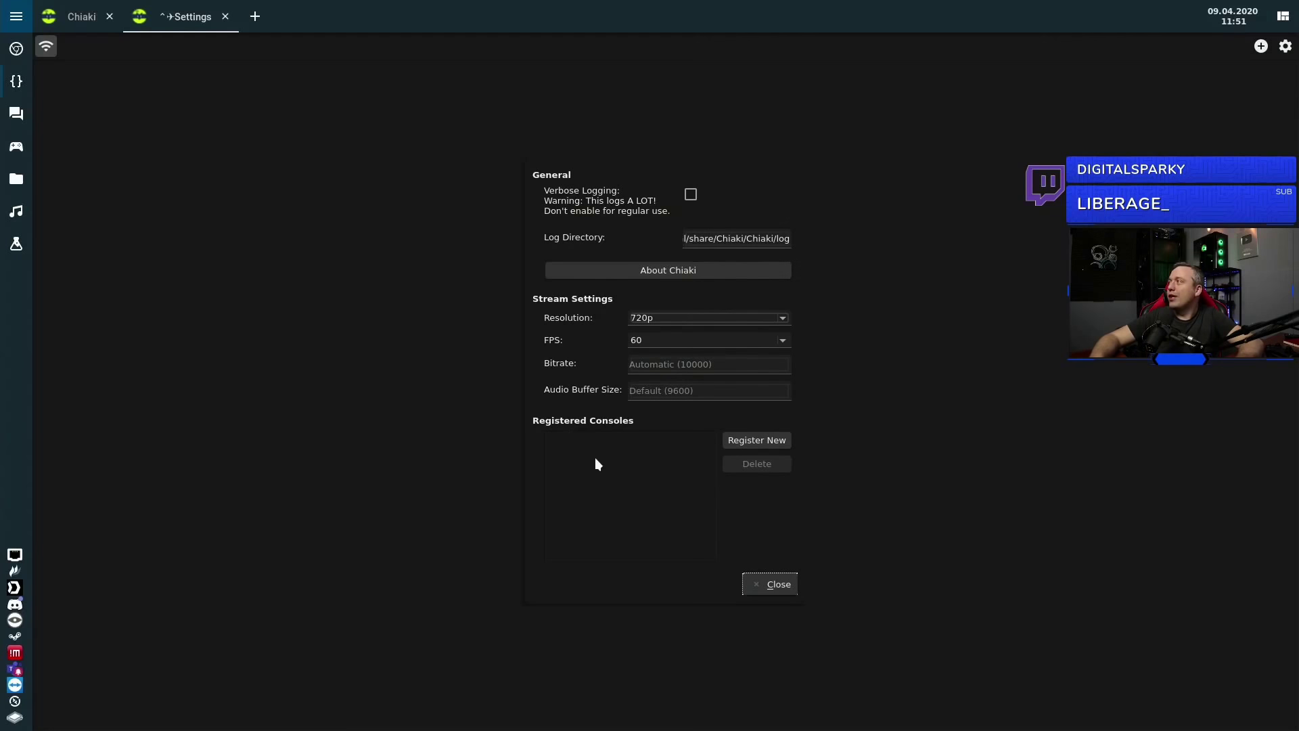
pyautogui.click(752, 441)
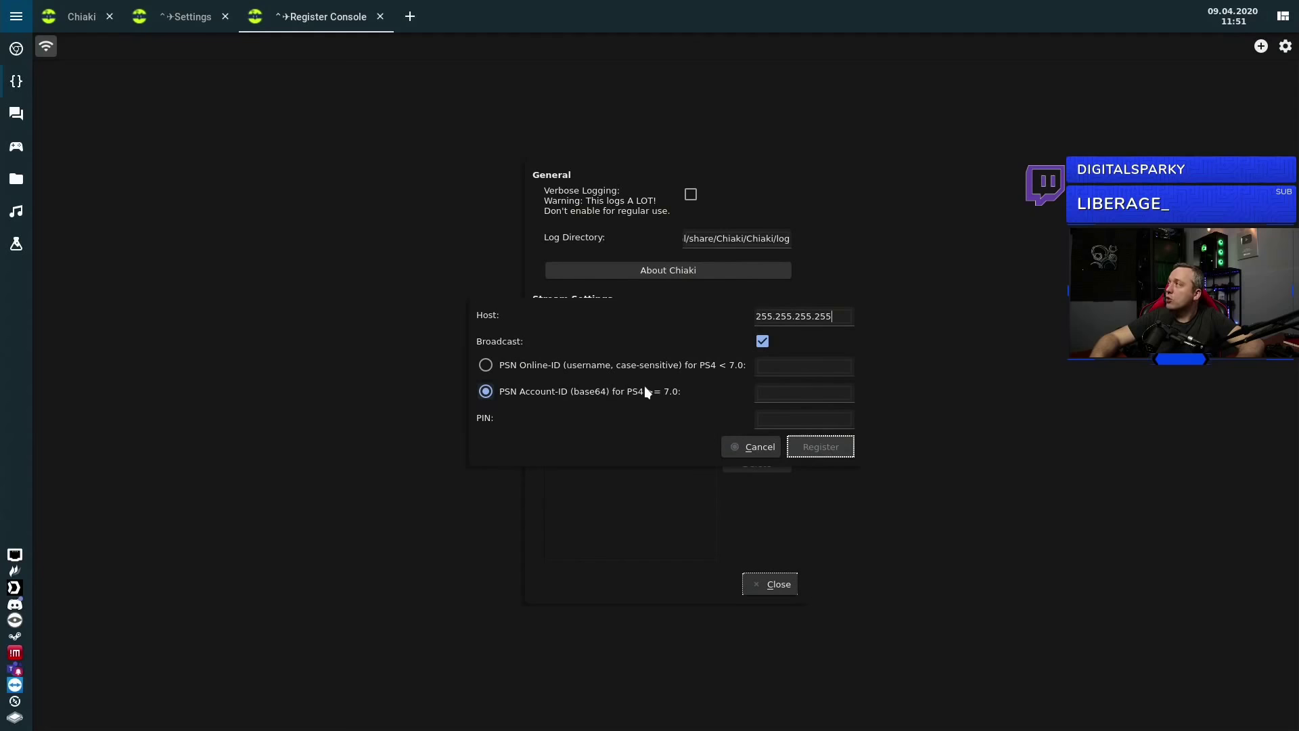
# Step: Select the Host value 255.255.255.255, then return to the browser's chiaki README
pyautogui.moveTo(838, 316); pyautogui.dragTo(687, 309)
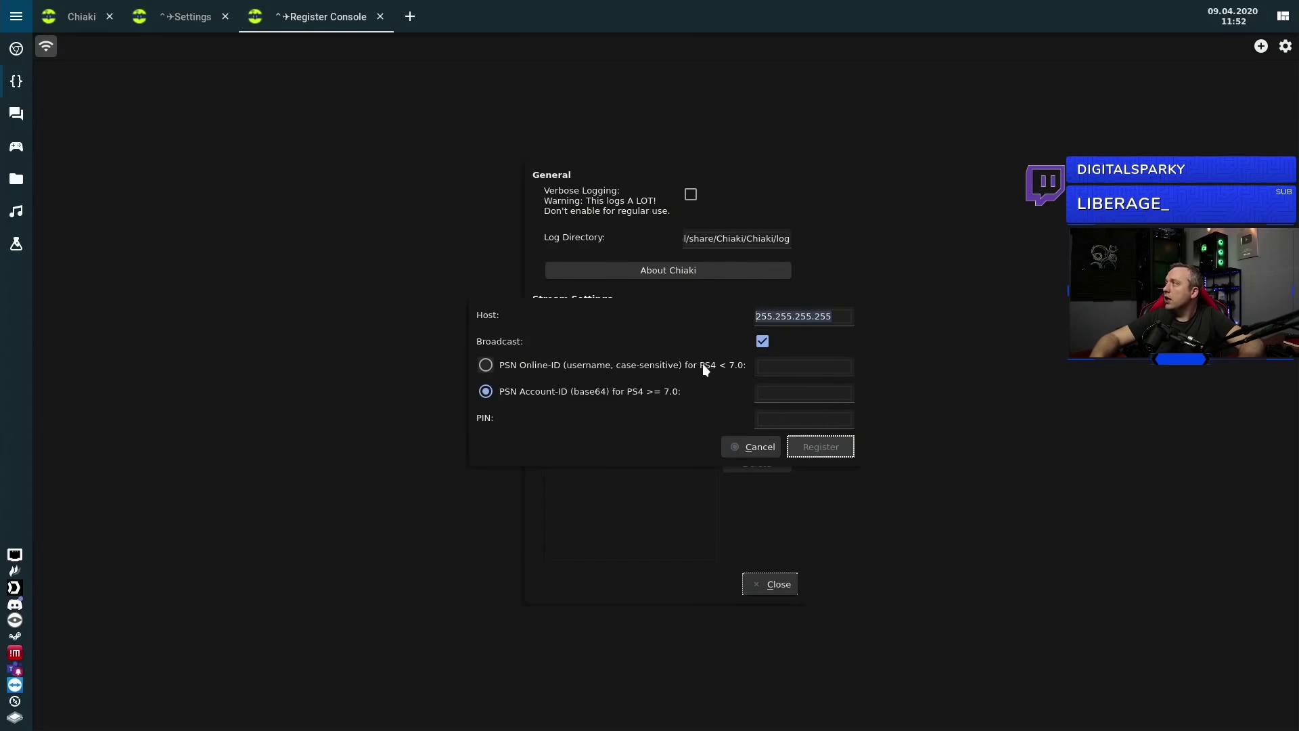
pyautogui.hotkey('alt', 'Tab')
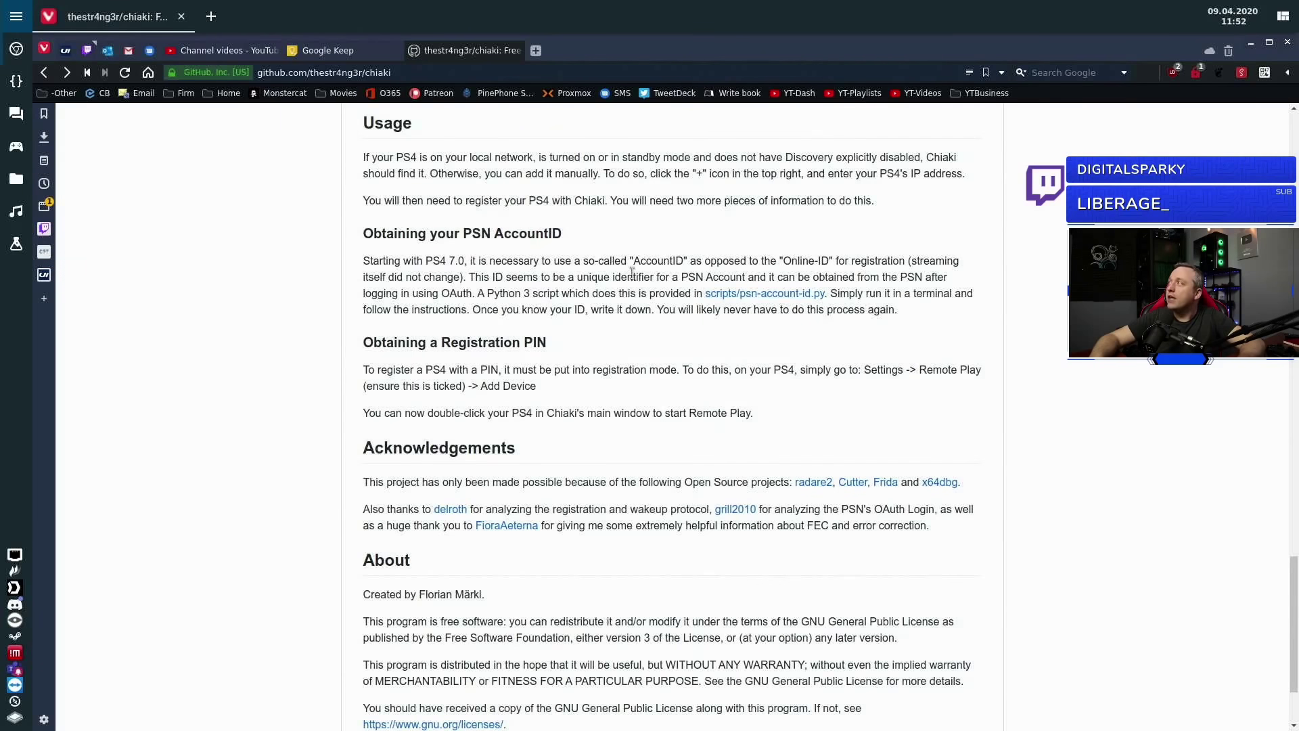
# Step: Open the raw psn-account-id.py script, copy its URL, and switch to an empty workspace
pyautogui.click(744, 295)
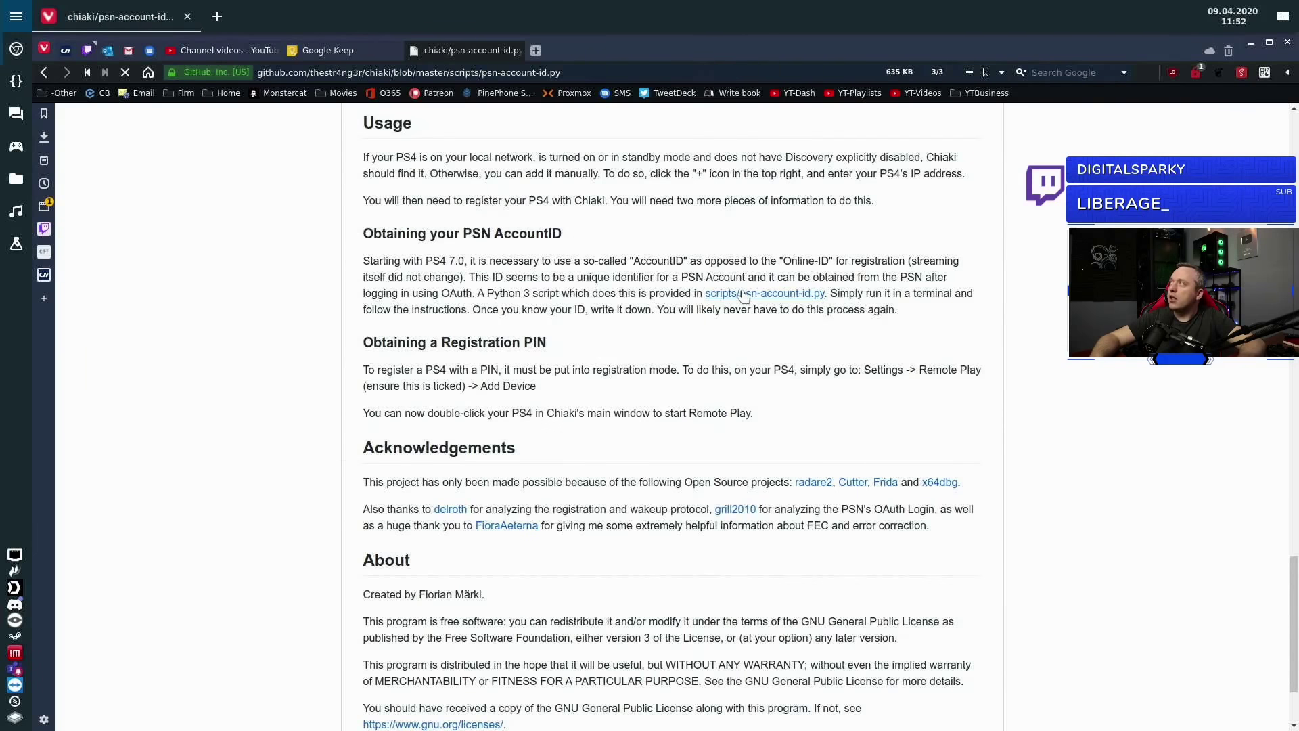
pyautogui.click(854, 340)
pyautogui.click(416, 72)
pyautogui.hotkey('ctrl', 'c')
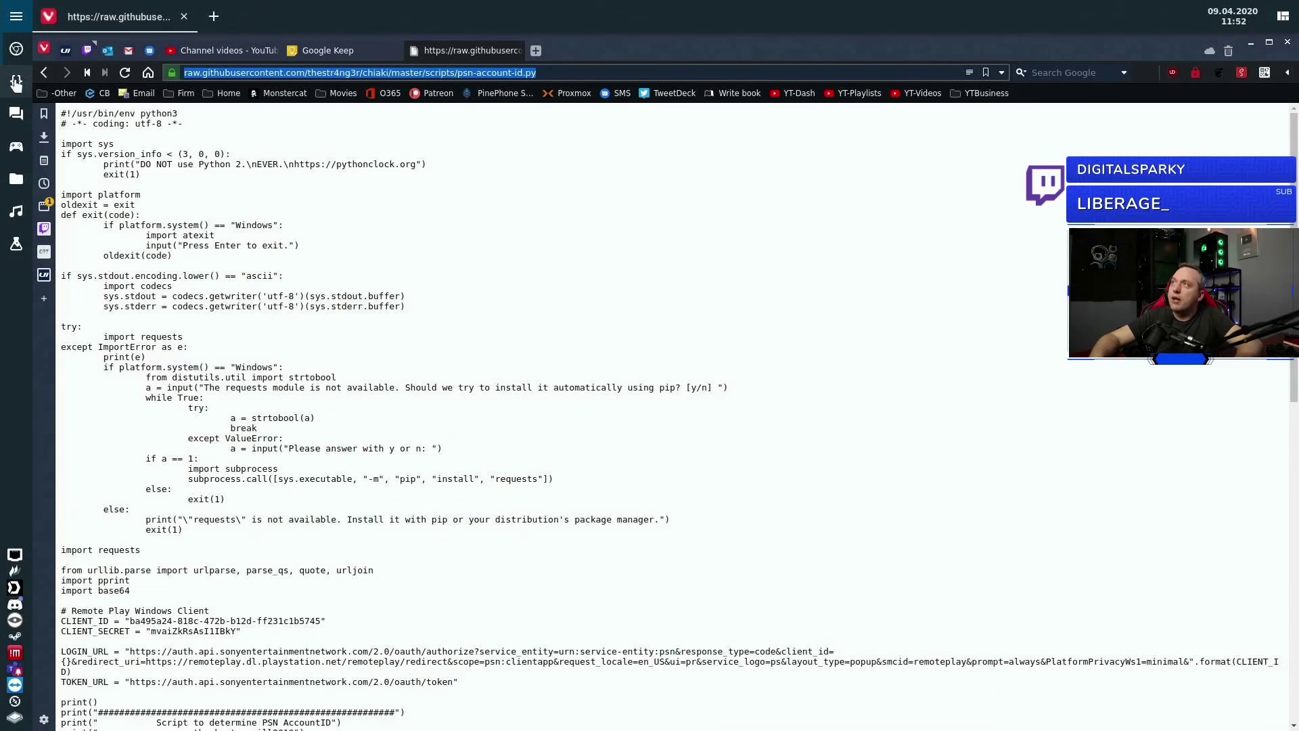
pyautogui.click(16, 113)
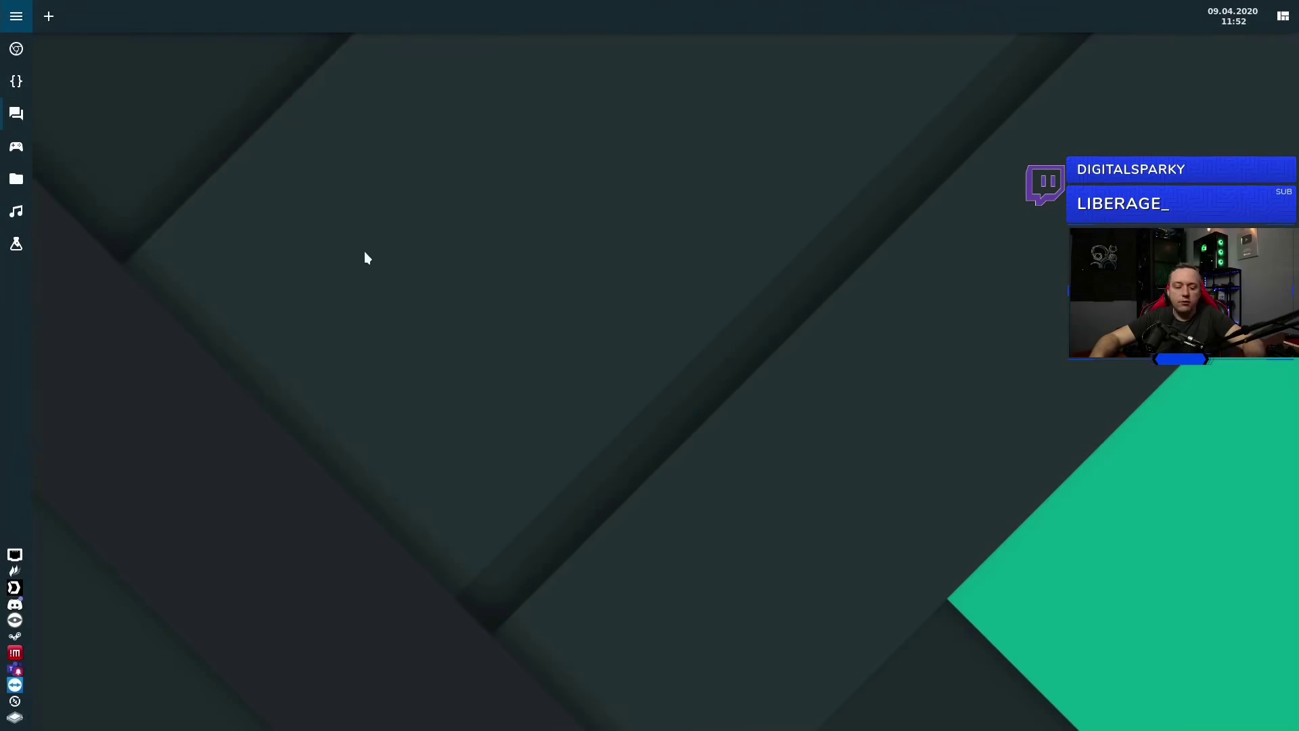
# Step: Download psn-account-id.py in a new terminal with wget and the copied raw URL
pyautogui.hotkey('ctrl', 'alt', 't')
pyautogui.write('wget')
pyautogui.hotkey('ctrl', 'shift', 'v')
pyautogui.press('Return')
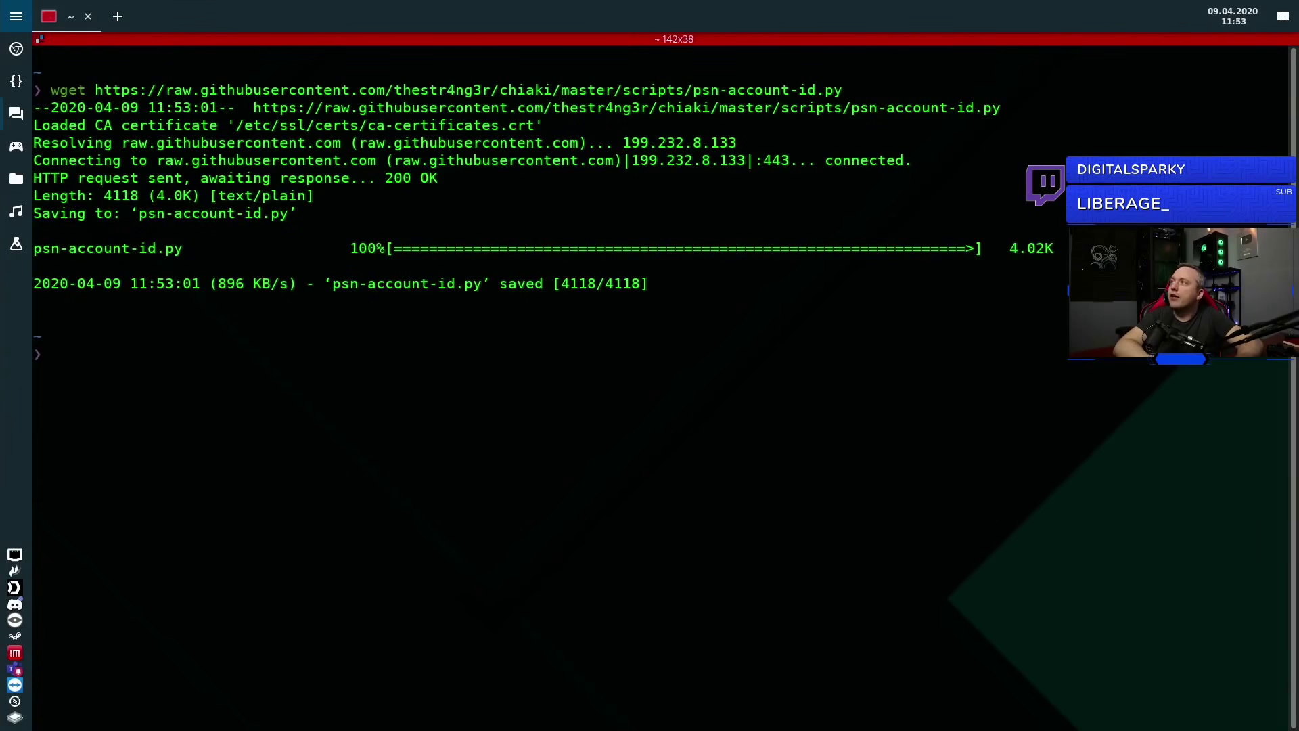
# Step: Make psn-account-id.py executable with chmod a+x and run ./psn-account-id.py
pyautogui.write('chmod ')
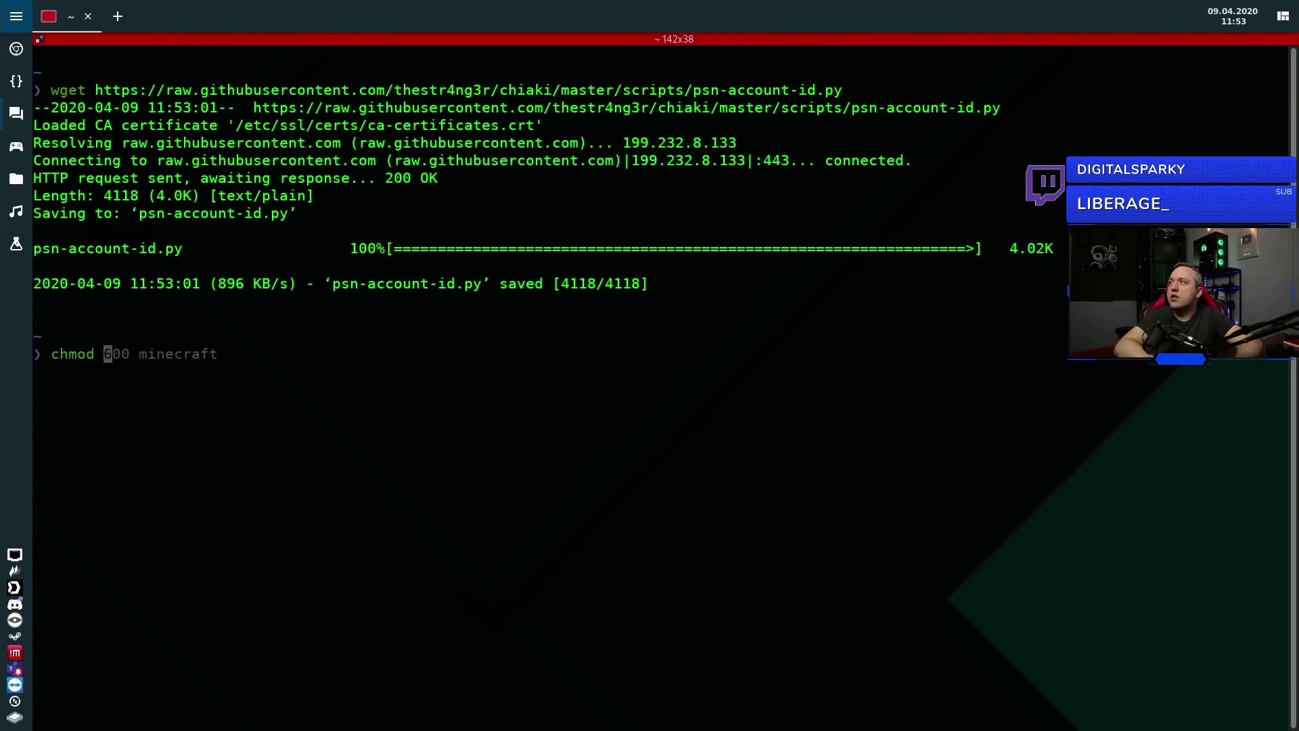
pyautogui.write('a+x psn')
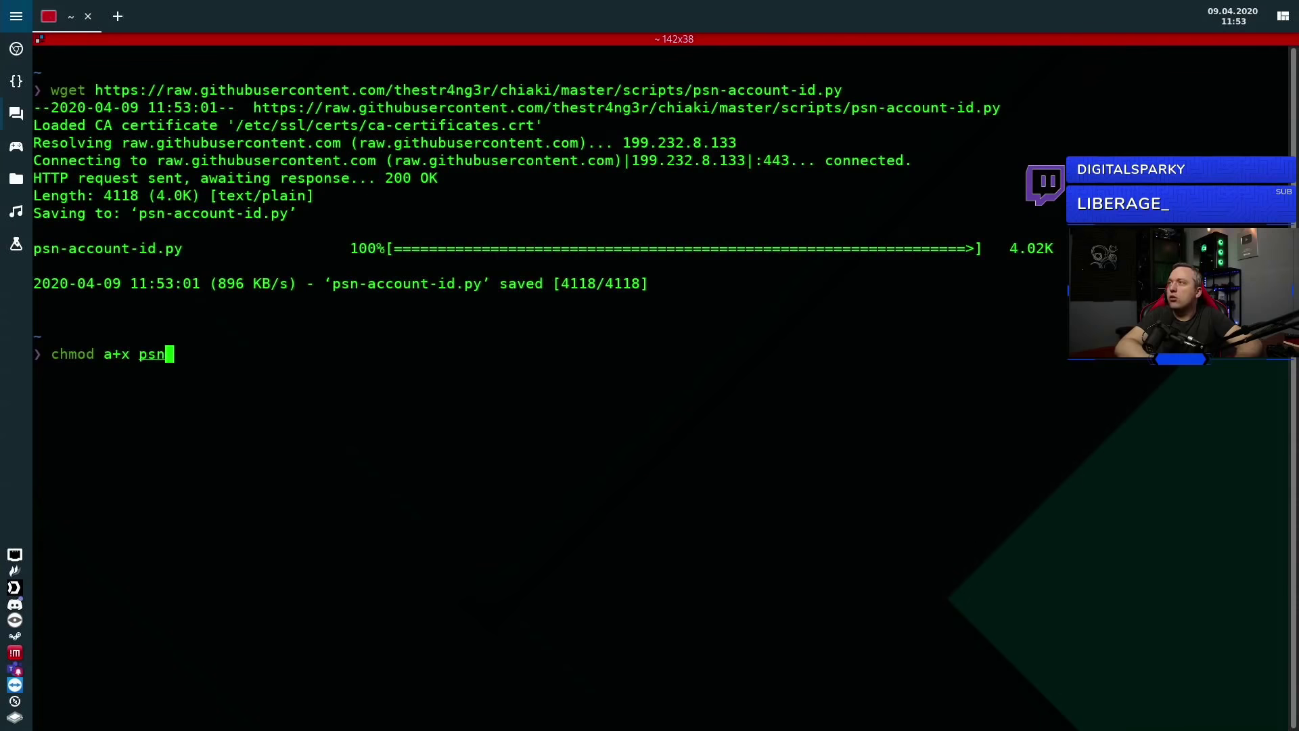
pyautogui.press('Tab')
pyautogui.write('./psn')
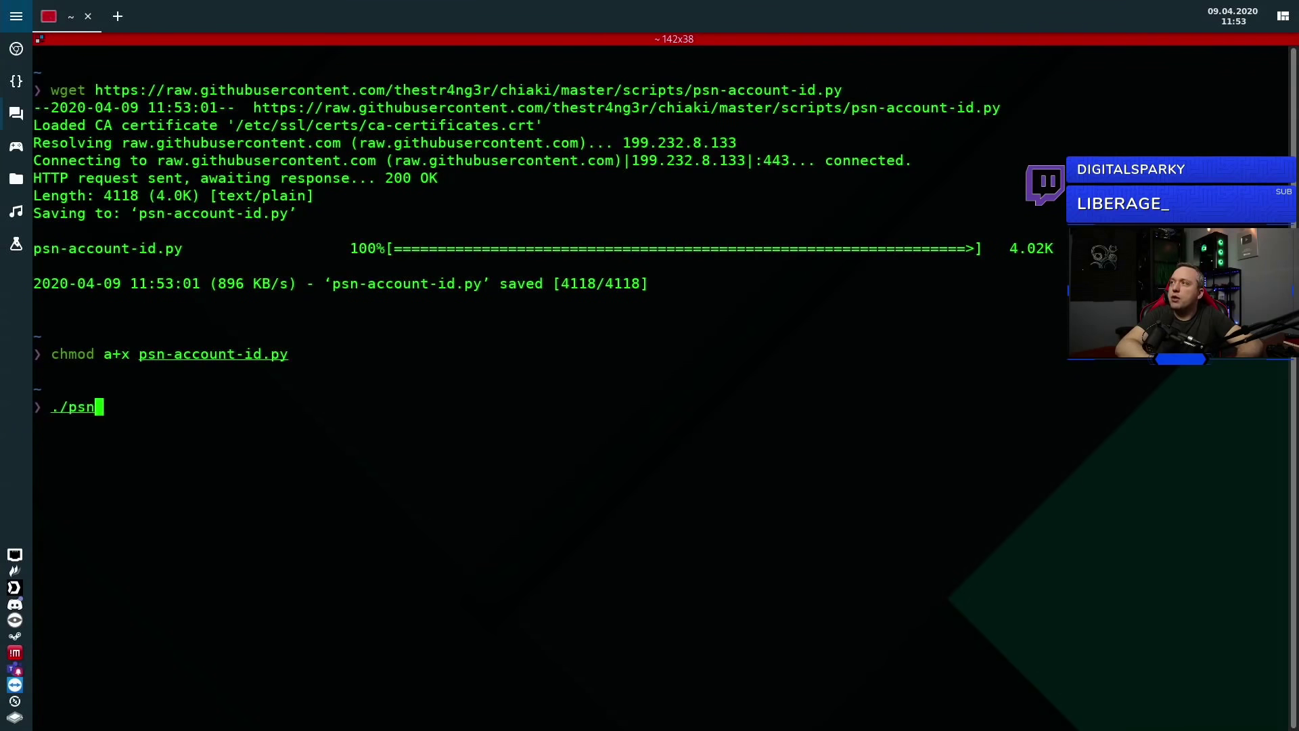
pyautogui.press('Tab')
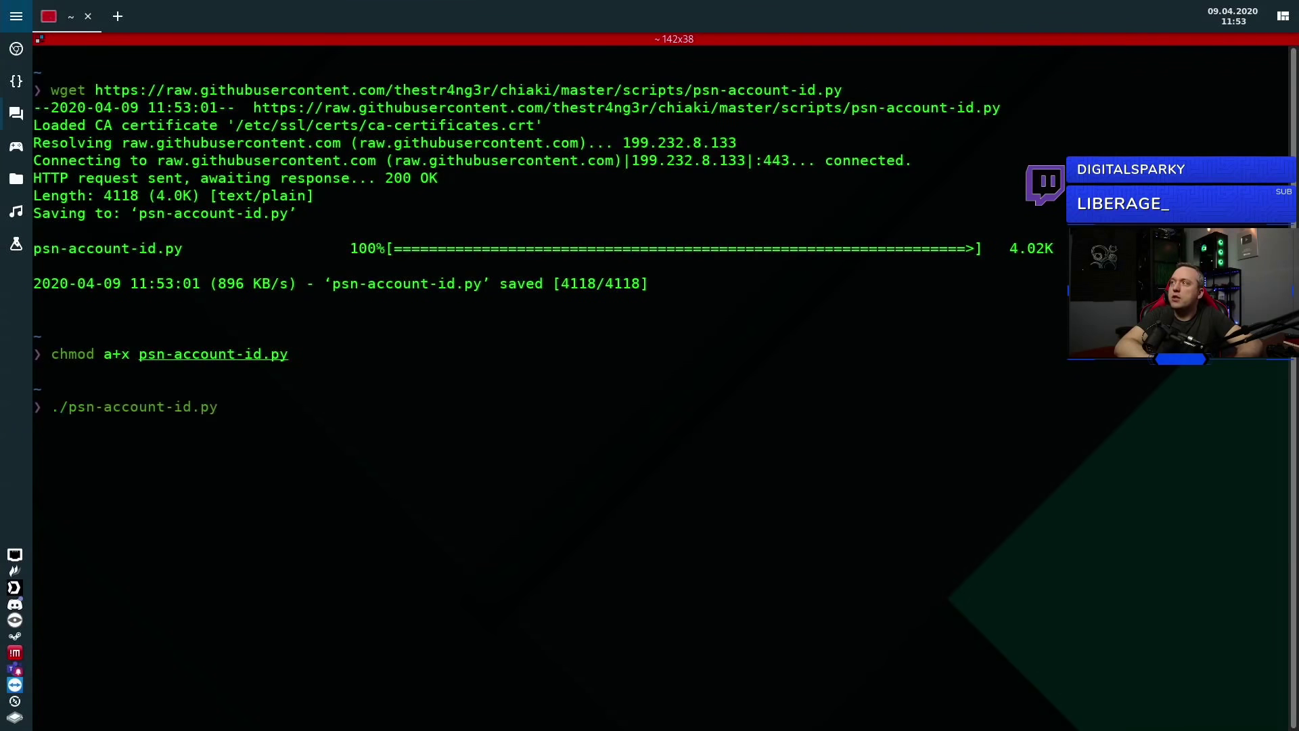
pyautogui.press('Return')
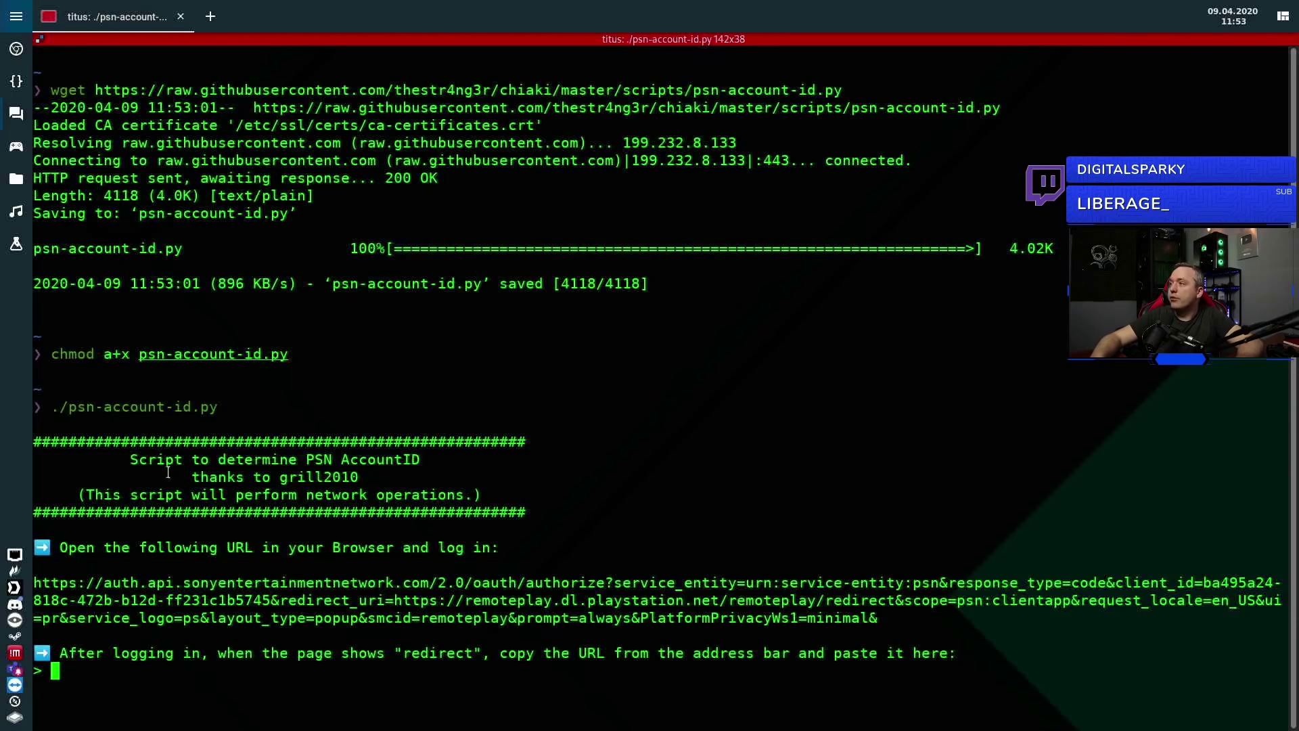
# Step: Copy the Sony login URL printed by the script
pyautogui.moveTo(36, 582); pyautogui.dragTo(873, 613)
pyautogui.rightClick(873, 616)
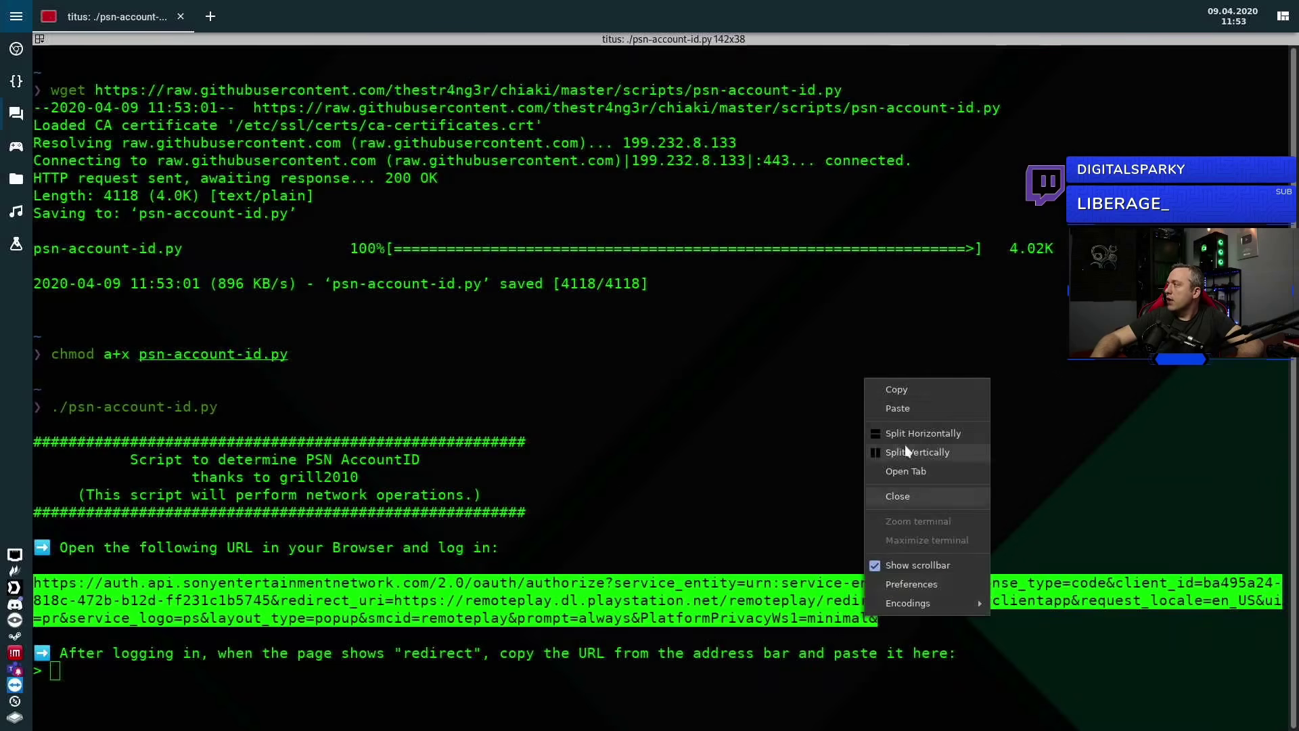
pyautogui.click(903, 385)
# Step: Sign in at the login URL in the browser and paste the redirect URL into the script
pyautogui.click(16, 49)
pyautogui.hotkey('ctrl', 'v')
pyautogui.press('Return')
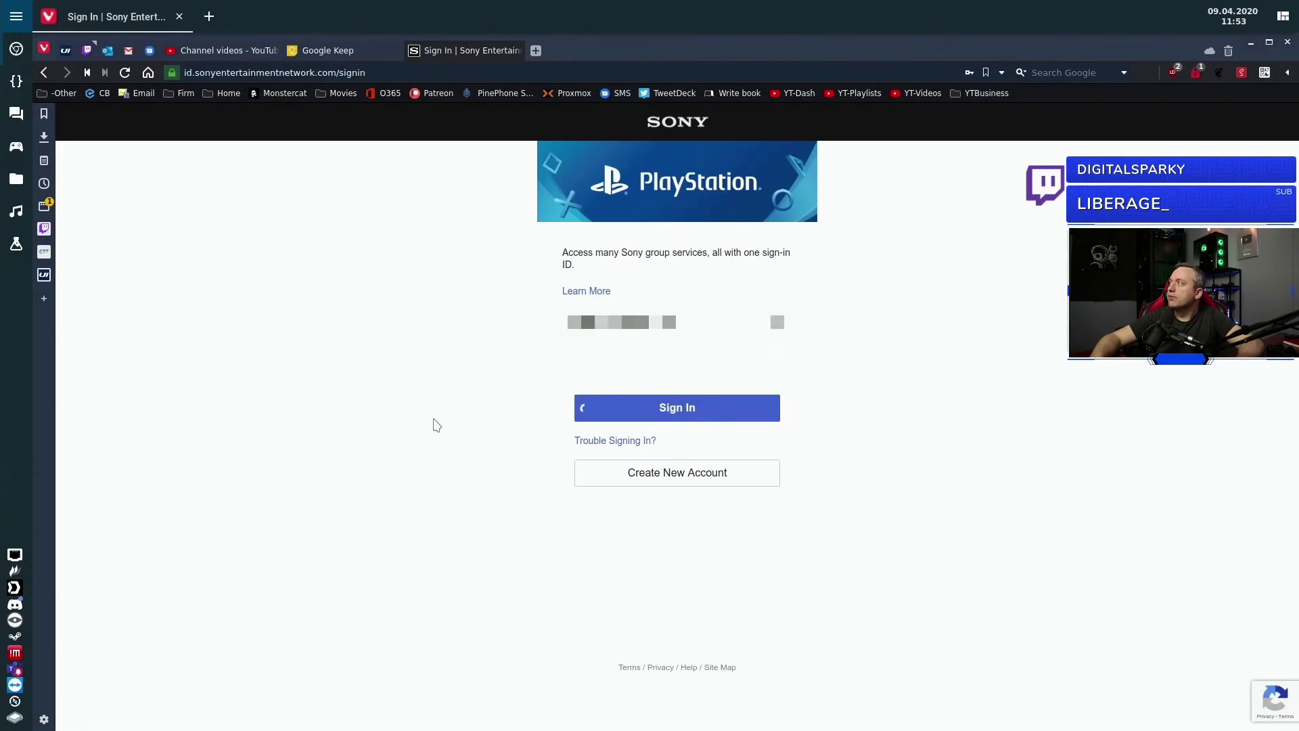
pyautogui.press('Return')
pyautogui.click(506, 78)
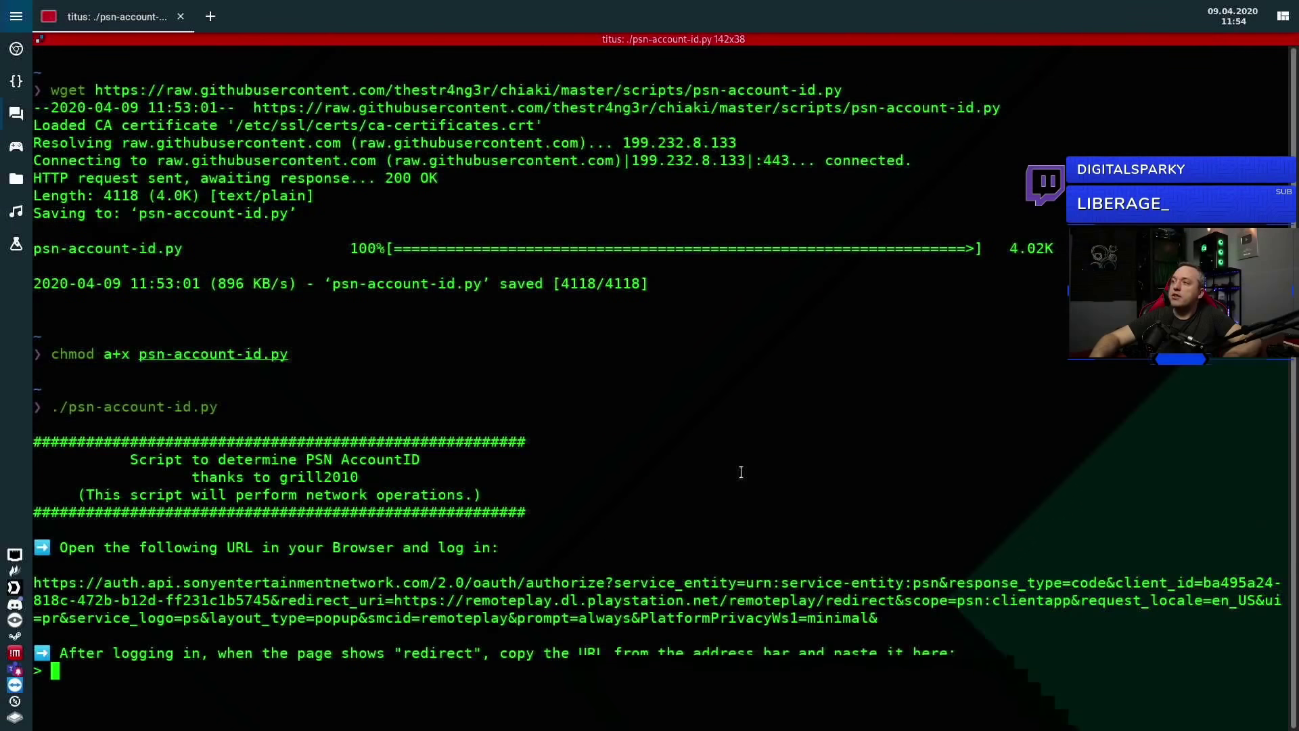
pyautogui.hotkey('ctrl', 'shift', 'v')
# Step: Submit the redirect URL so the script prints the PSN AccountID
pyautogui.press('Return')
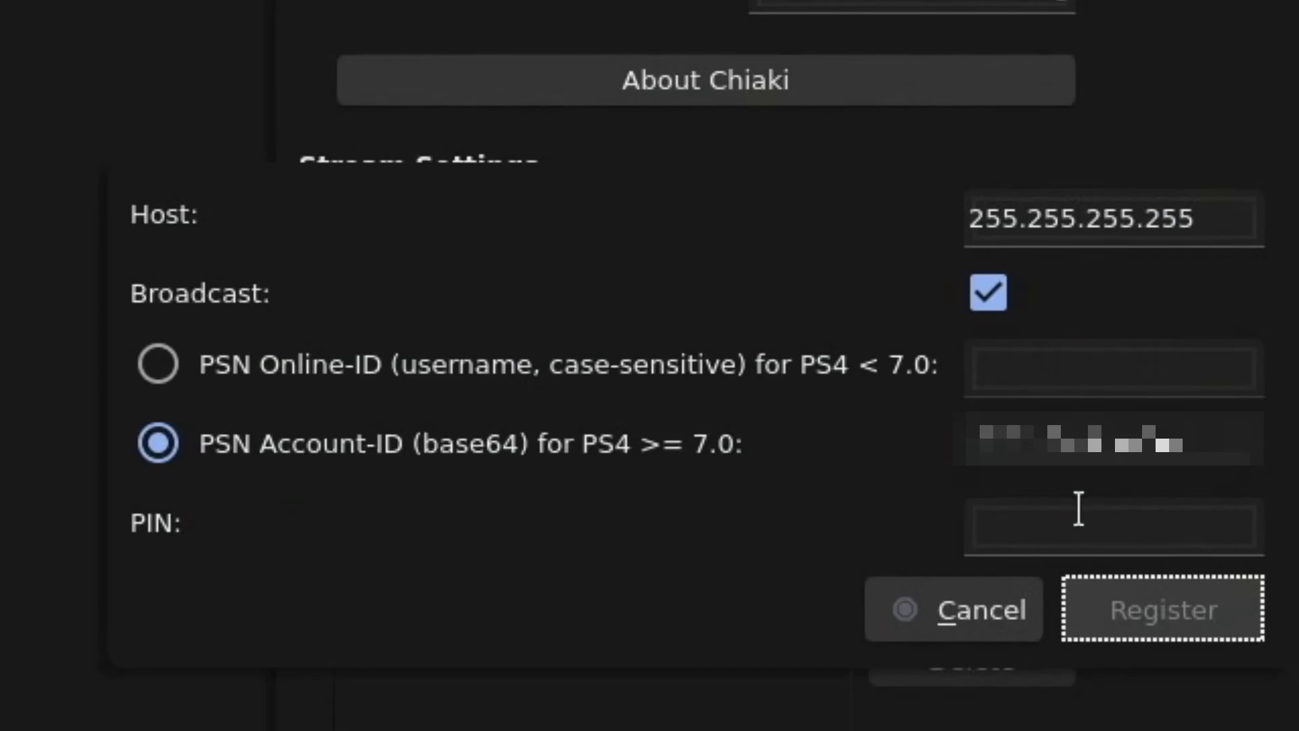
# Step: Set Host to 192.168.69.80, enter the PS4's registration PIN, and register the console
pyautogui.click(1070, 511)
pyautogui.moveTo(1215, 214); pyautogui.dragTo(794, 192)
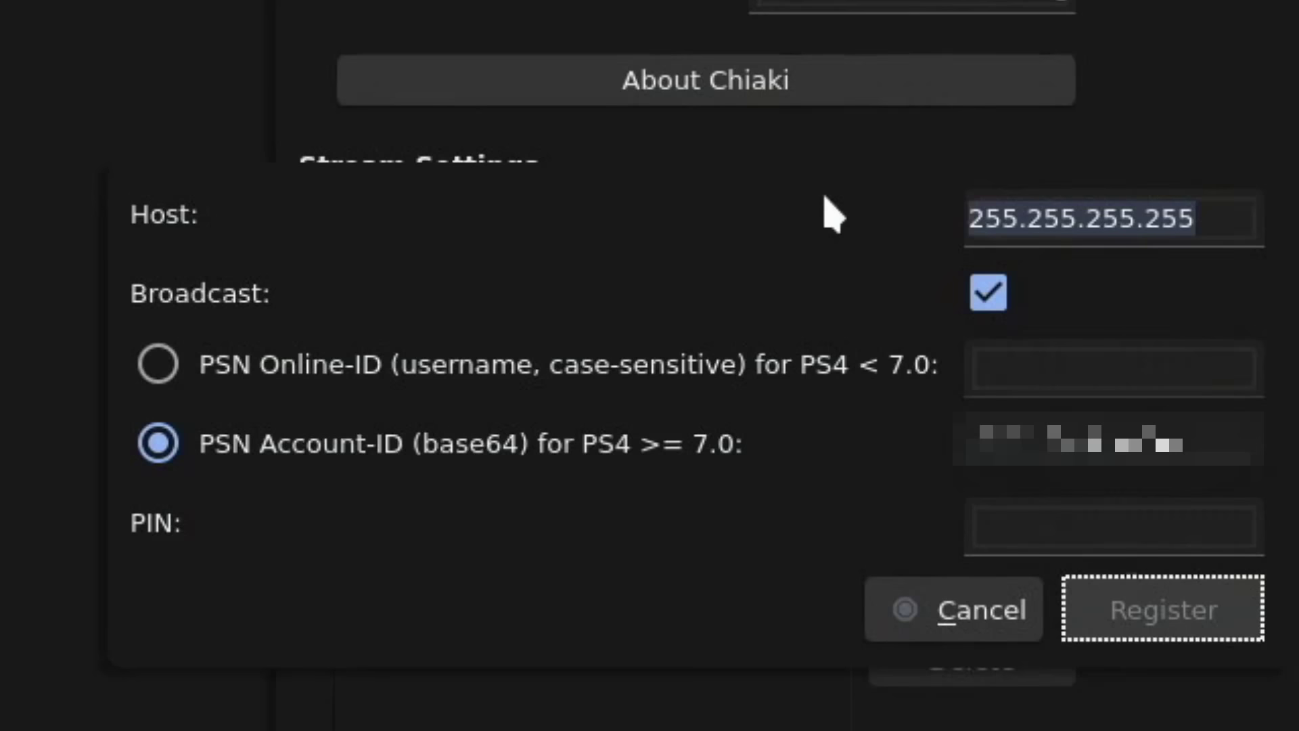
pyautogui.hotkey('ctrl', 'v')
pyautogui.click(1135, 537)
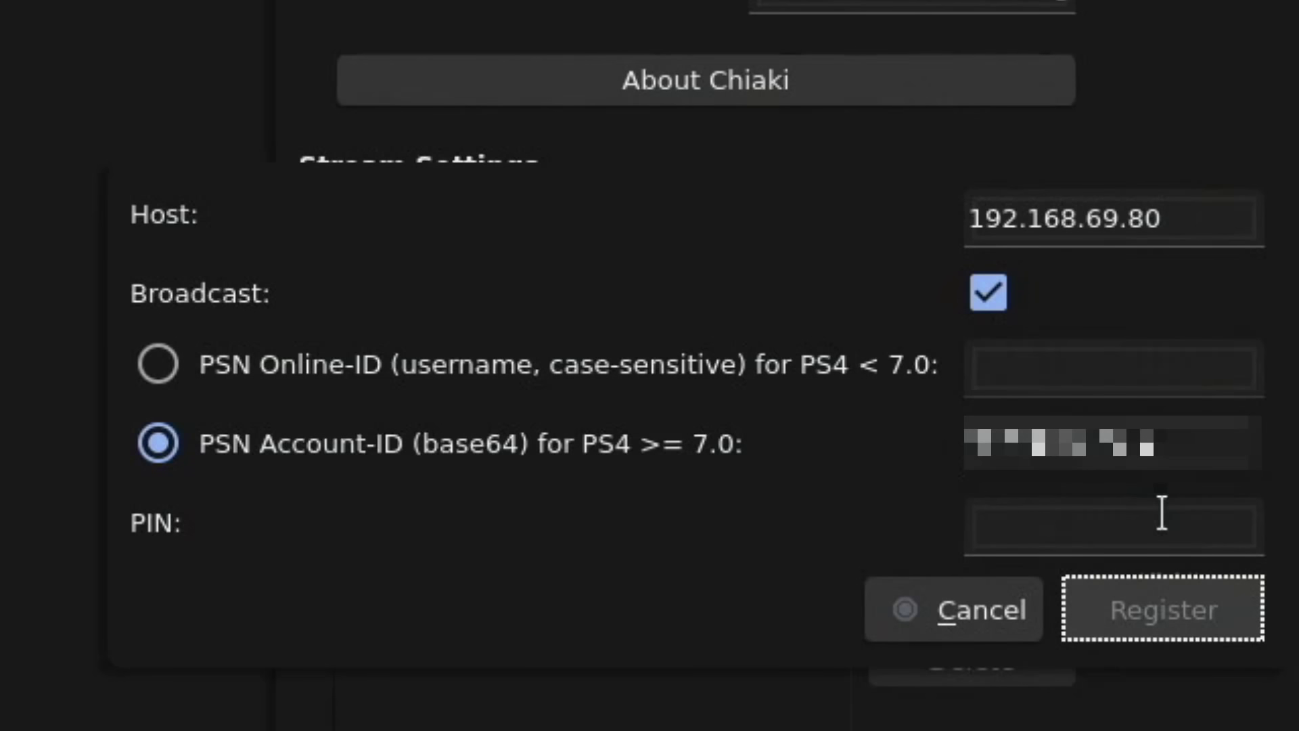
pyautogui.write('660')
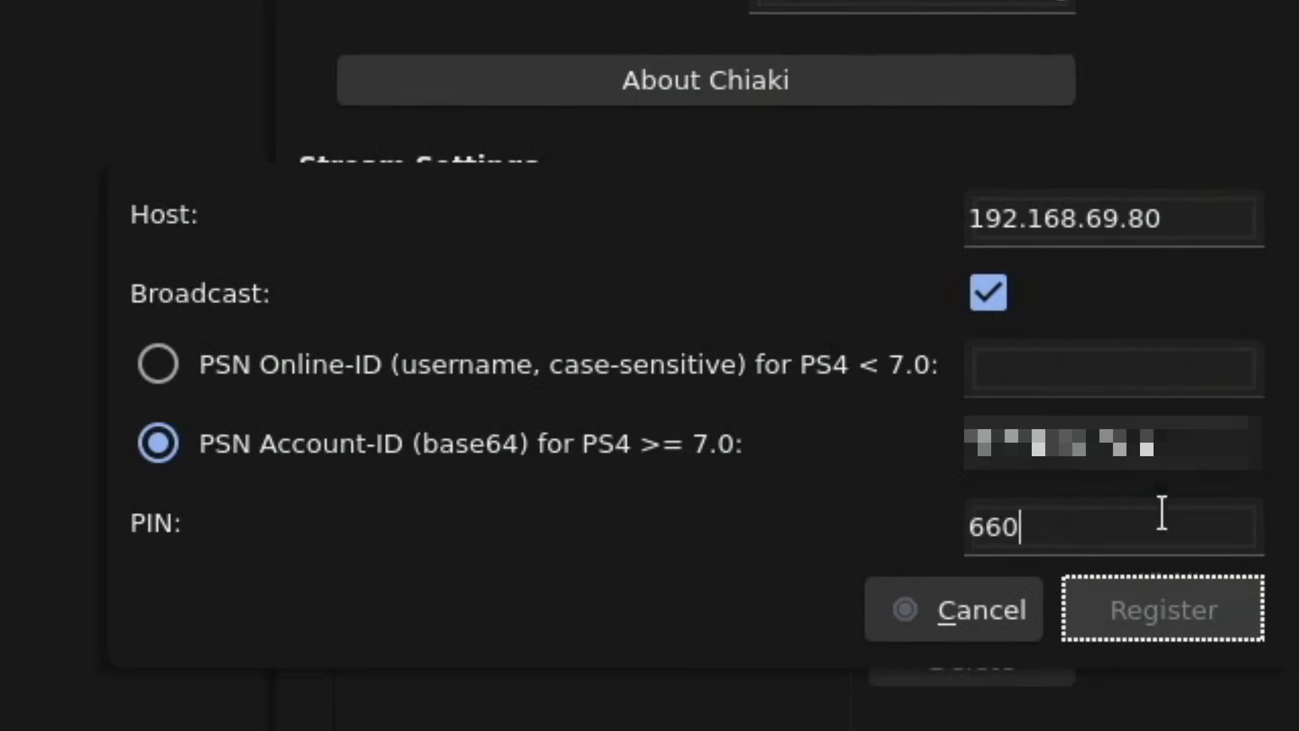
pyautogui.write('40505')
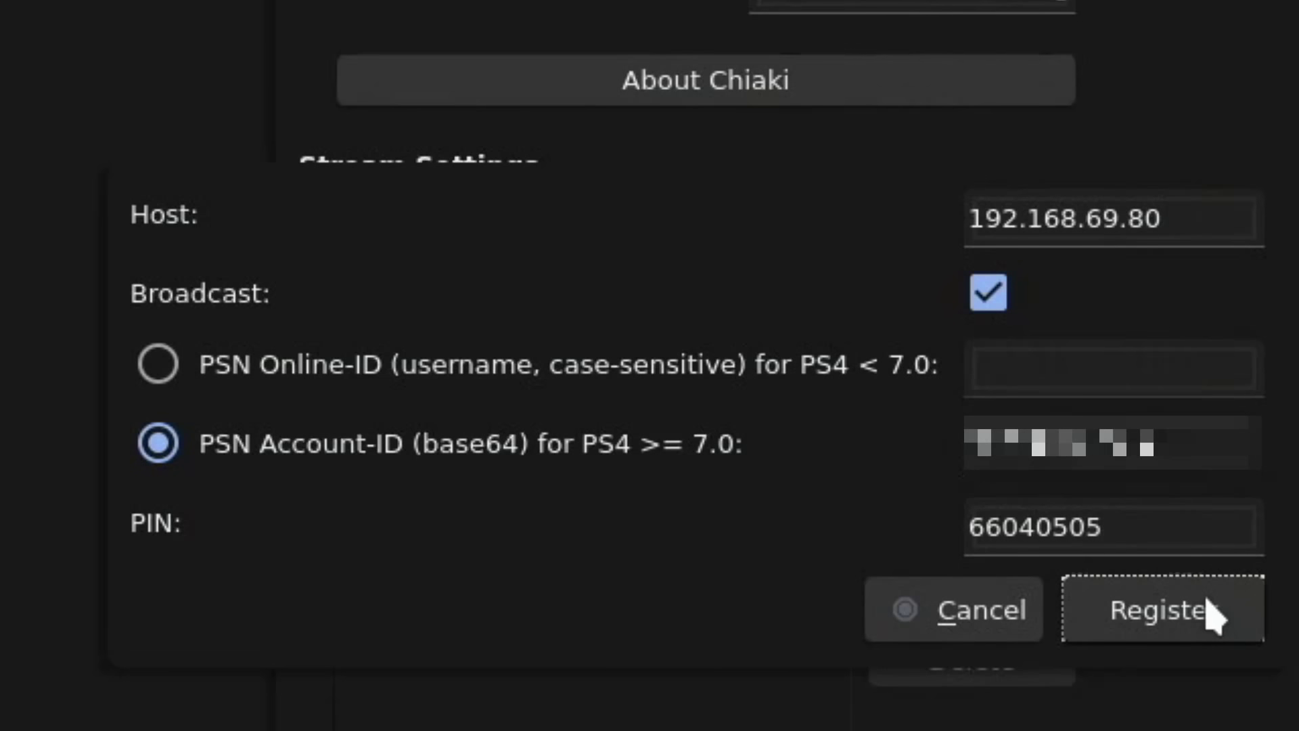
pyautogui.click(1208, 604)
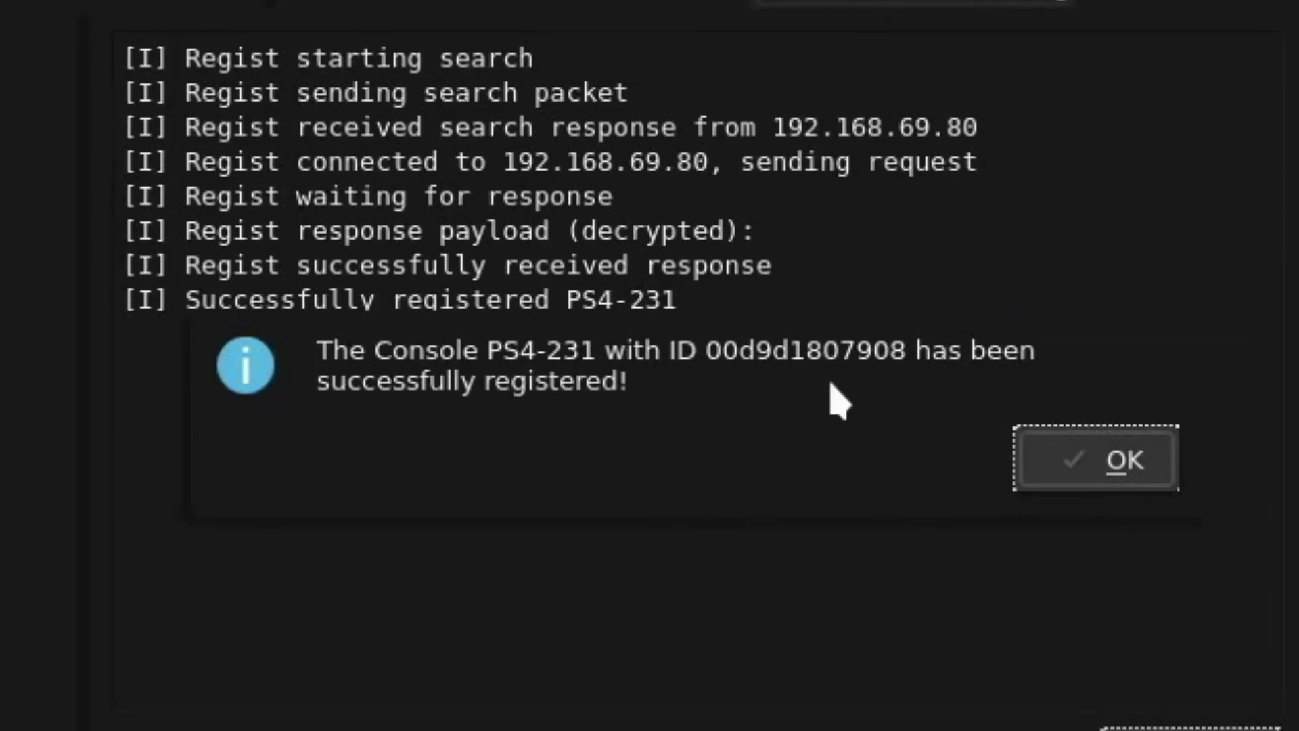
# Step: Dismiss the success message, close Settings, and add a manual console with host 192.168.69.80
pyautogui.click(1125, 464)
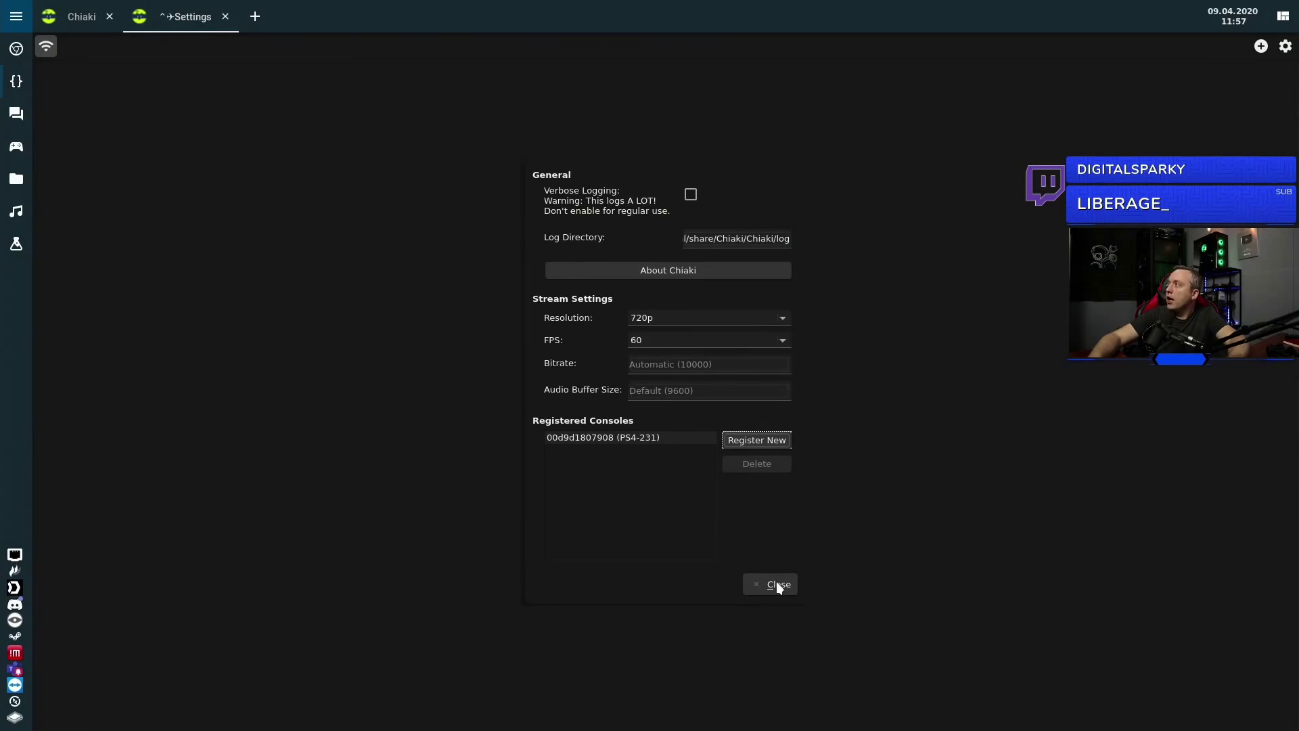
pyautogui.click(776, 584)
pyautogui.click(1260, 46)
pyautogui.click(712, 358)
pyautogui.write('192.168.69.80')
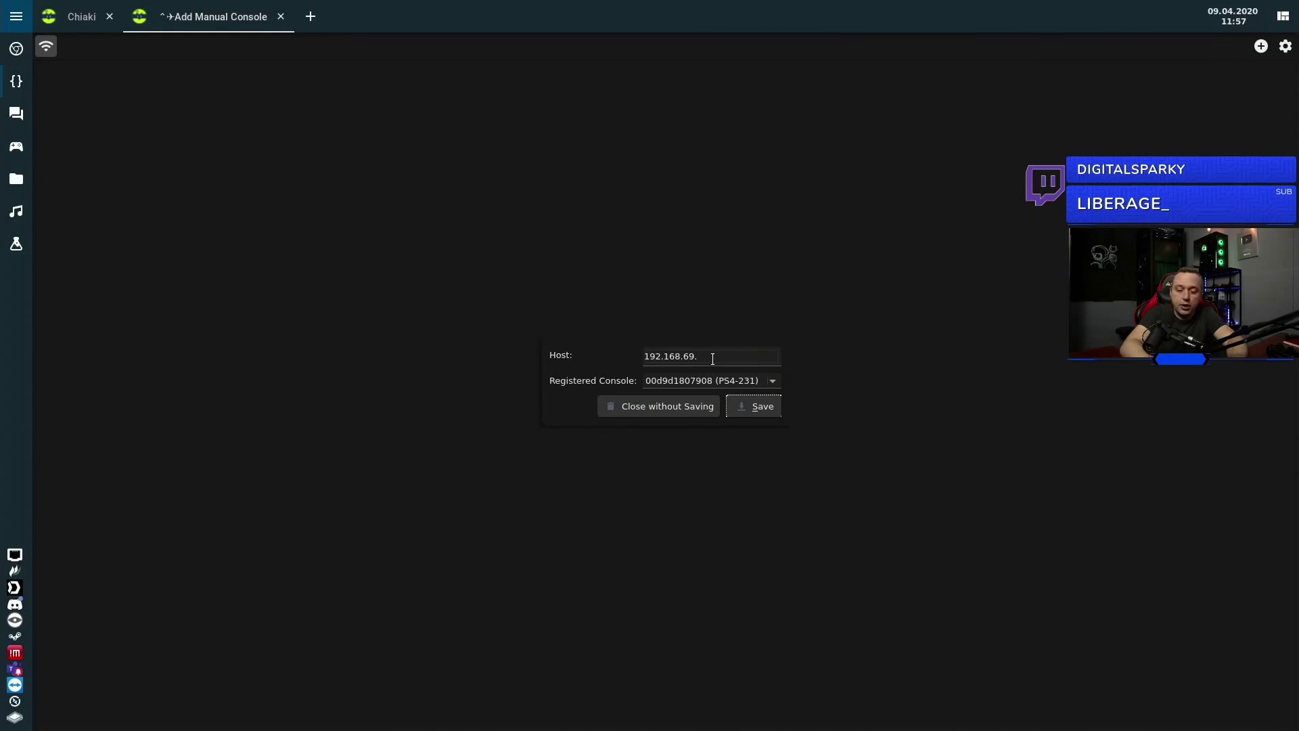
# Step: Save the manual PS4-231 console at 192.168.69.80 and stream the PS4 Settings menu full screen
pyautogui.click(752, 407)
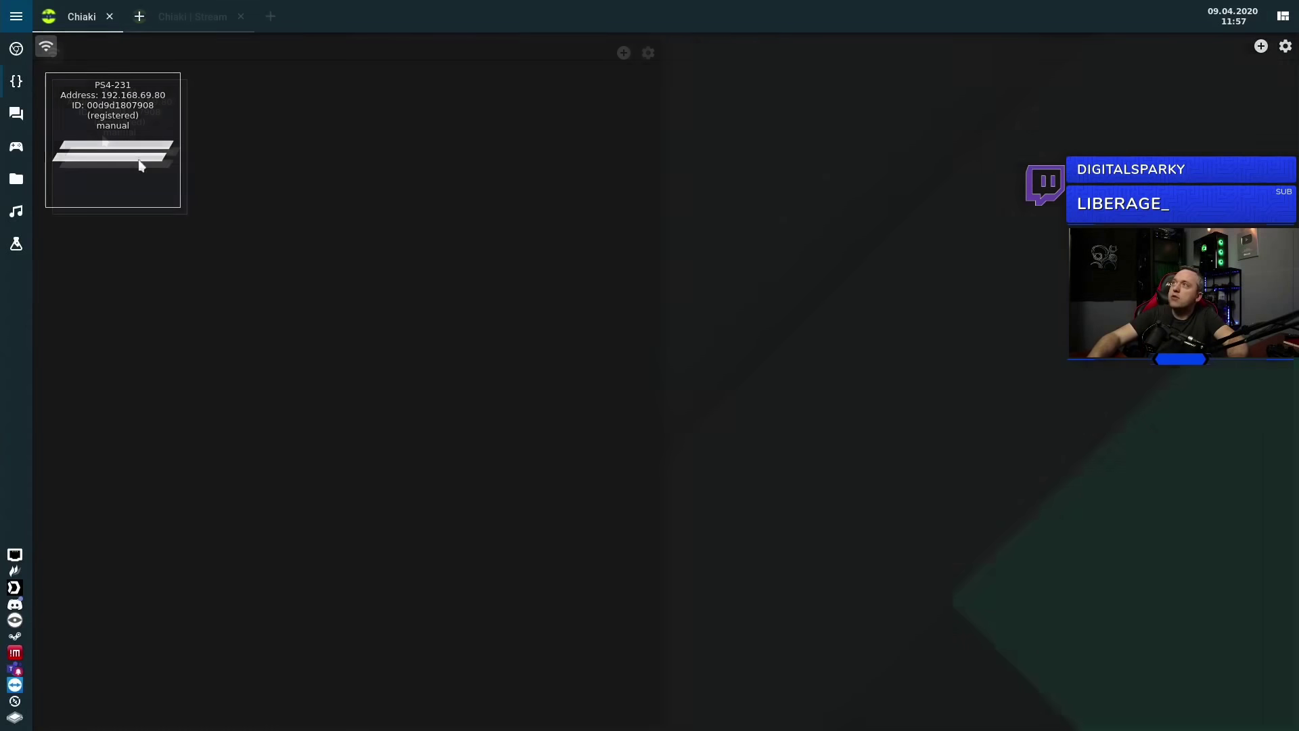
pyautogui.doubleClick(161, 165)
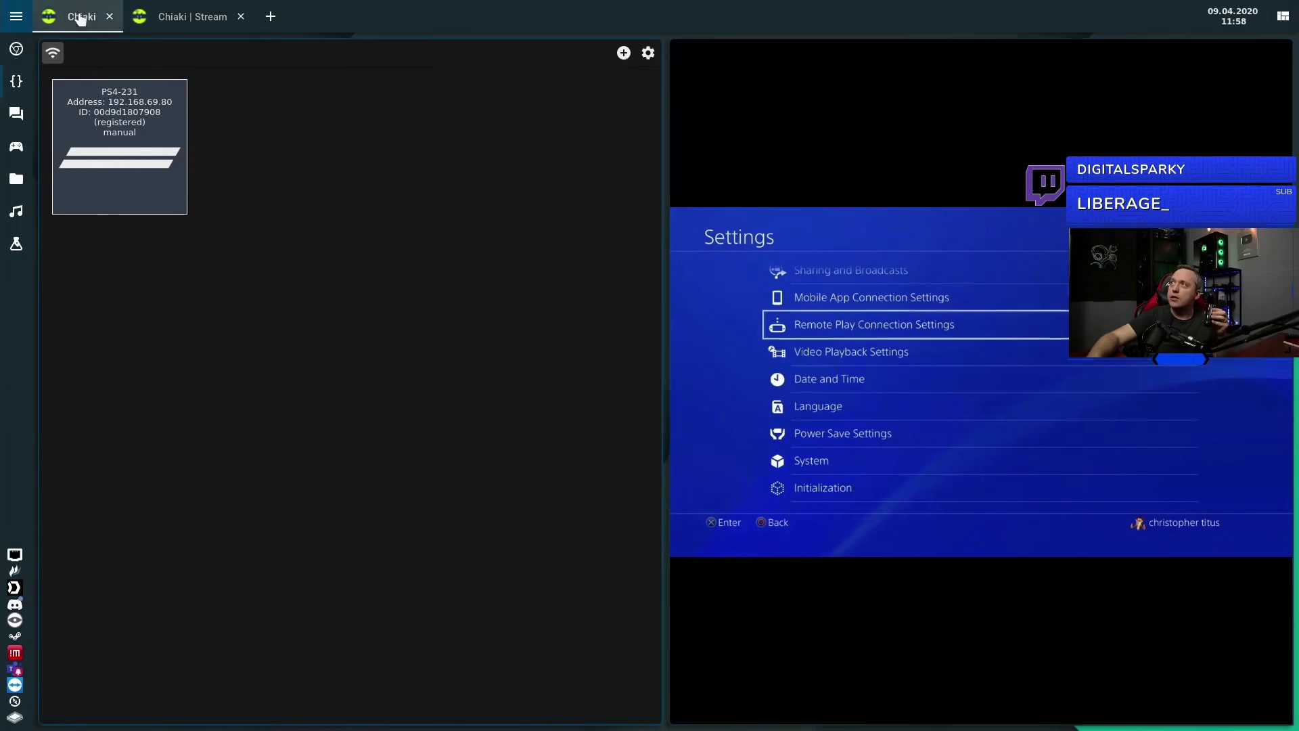
pyautogui.press('F11')
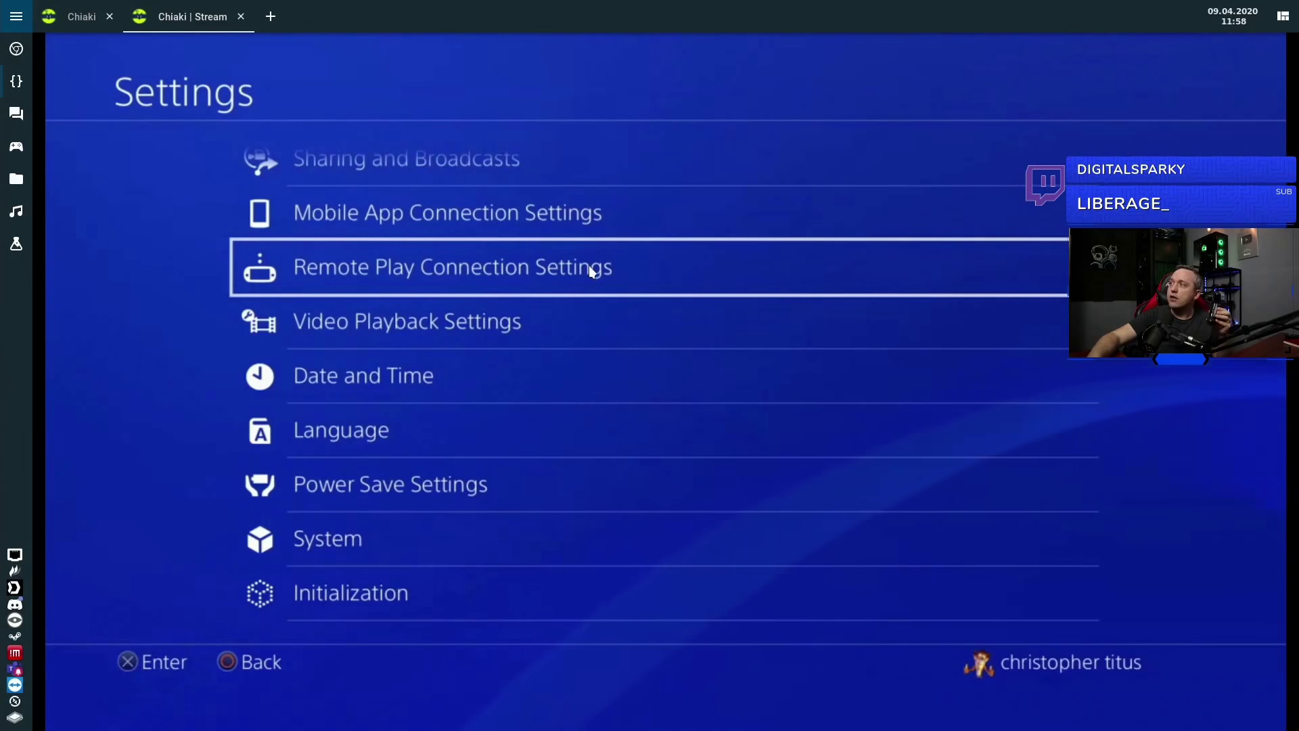